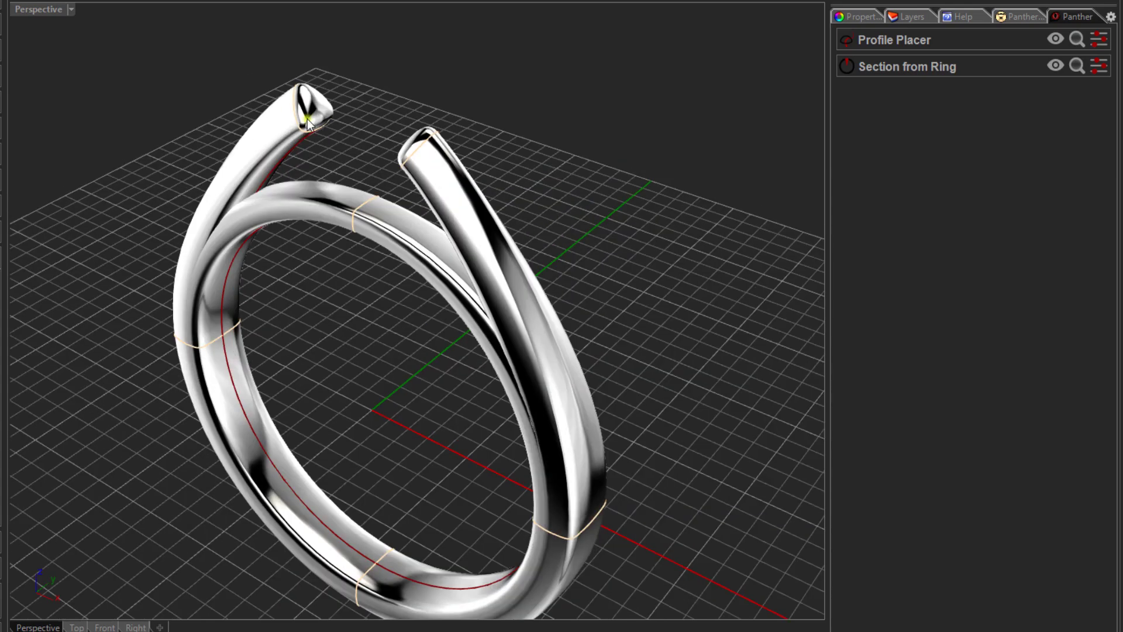
pyautogui.scroll(4, 307, 120)
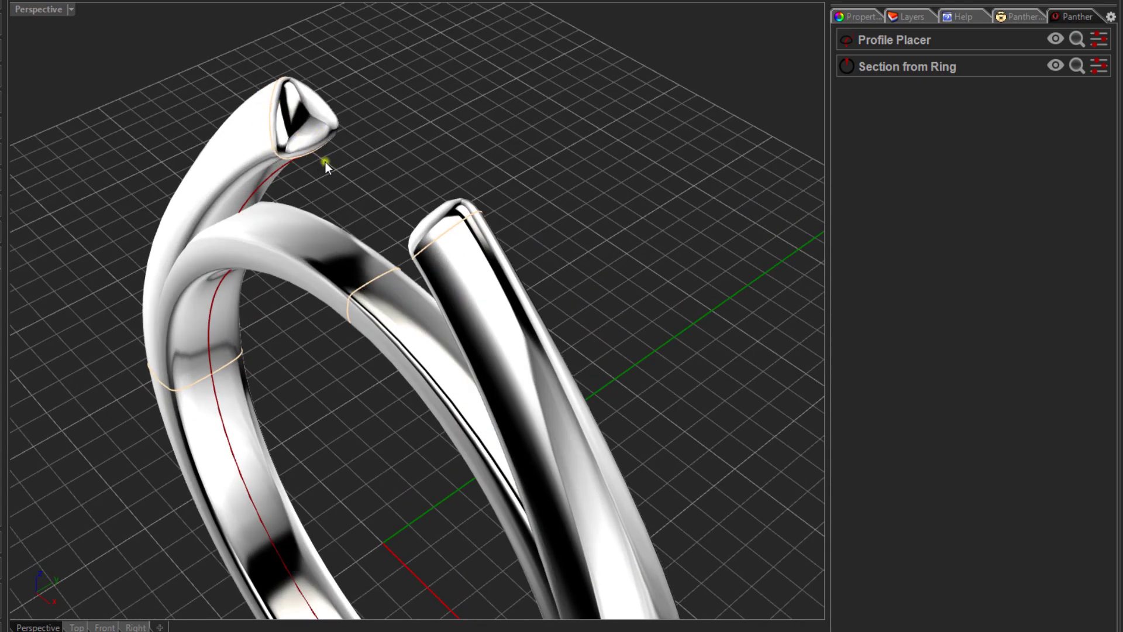
pyautogui.scroll(-4, 325, 163)
pyautogui.moveTo(325, 163); pyautogui.dragTo(404, 166, button='right')
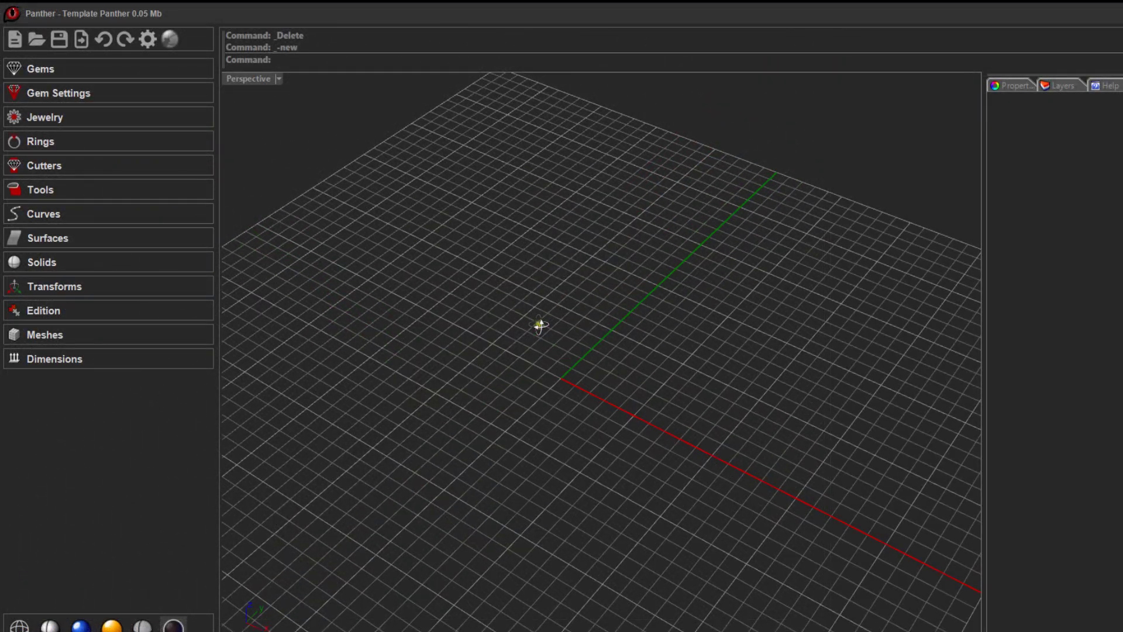
# Step: Create a Cathedral ring and apply gallery style 001 to it
pyautogui.click(22, 140)
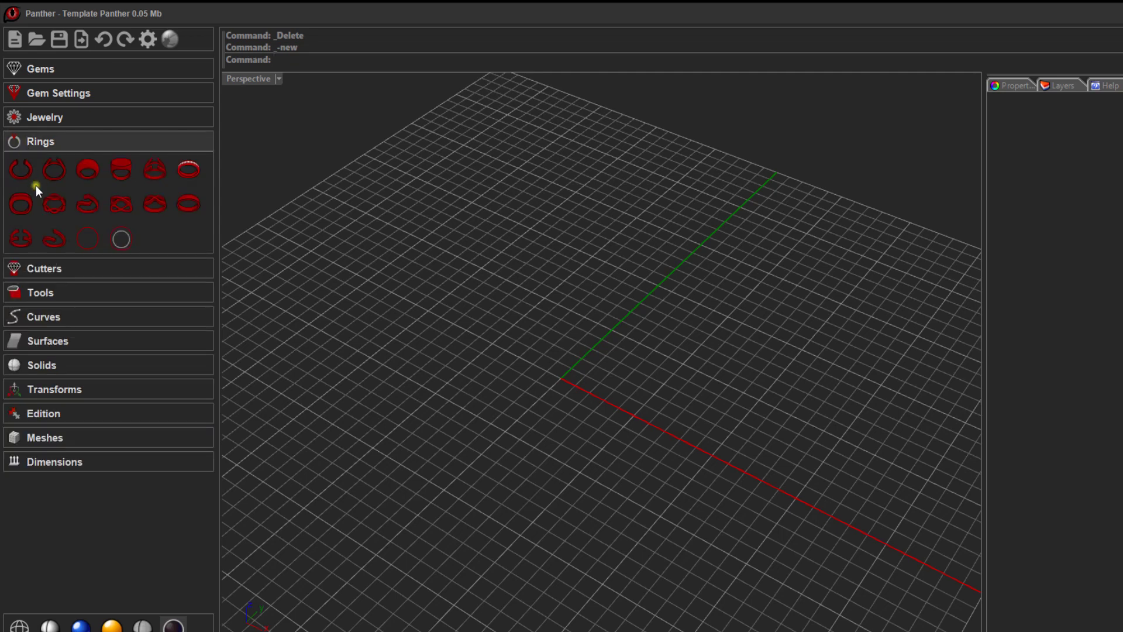
pyautogui.click(54, 170)
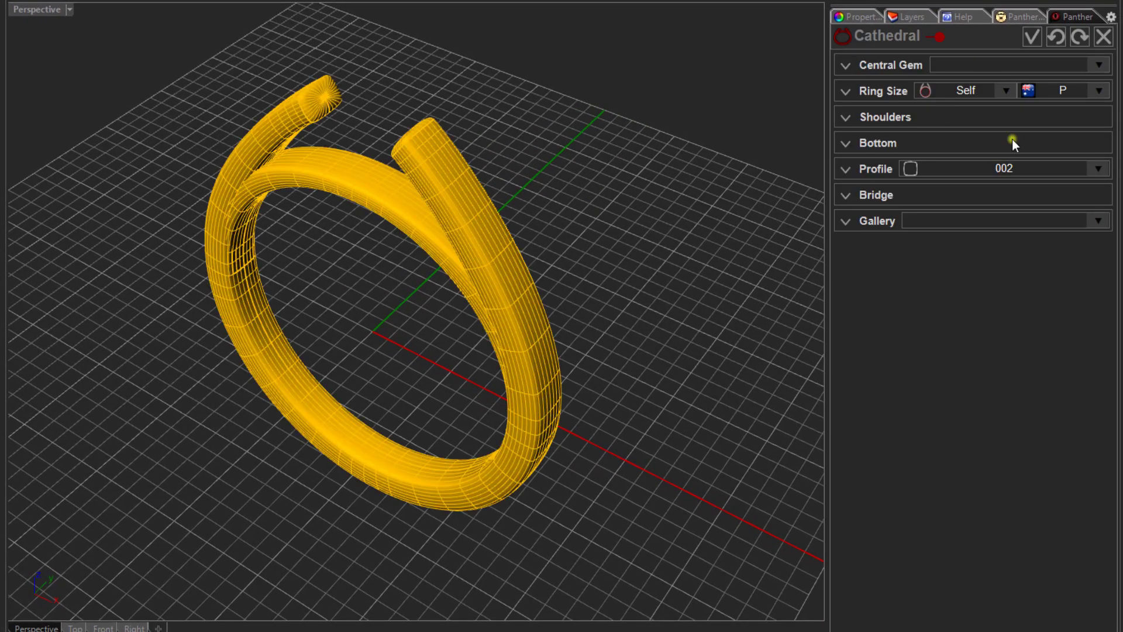
pyautogui.moveTo(647, 213)
pyautogui.mouseDown(button='right')
pyautogui.moveTo(677, 190)
pyautogui.moveTo(637, 213)
pyautogui.moveTo(669, 220)
pyautogui.moveTo(647, 216)
pyautogui.mouseUp(button='right')
pyautogui.moveTo(589, 181); pyautogui.dragTo(448, 219, button='right')
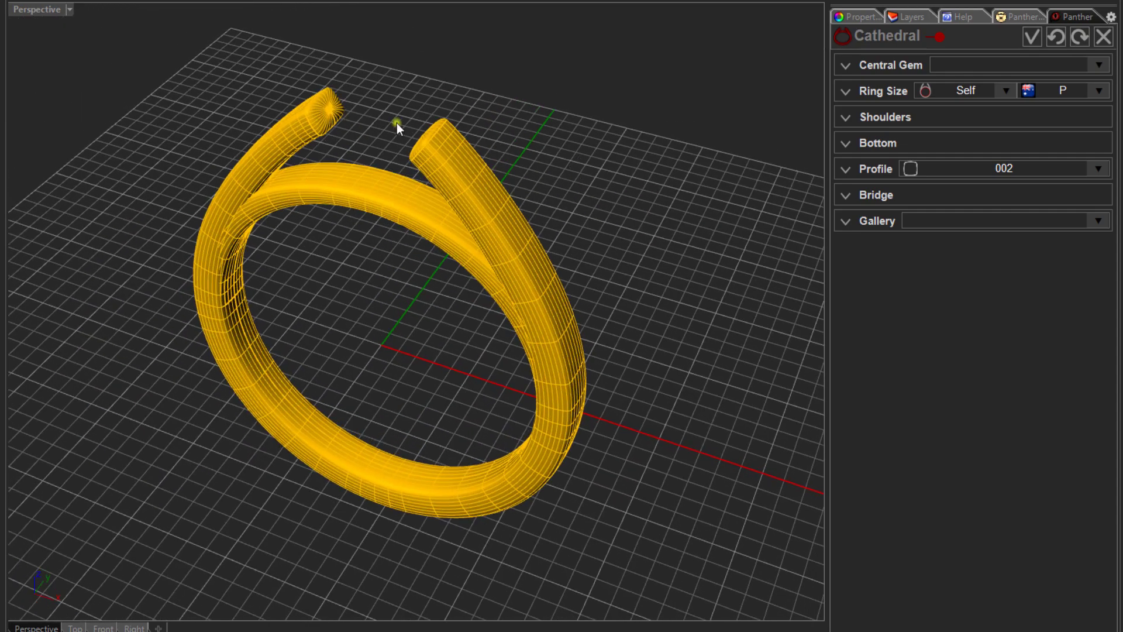
pyautogui.click(847, 221)
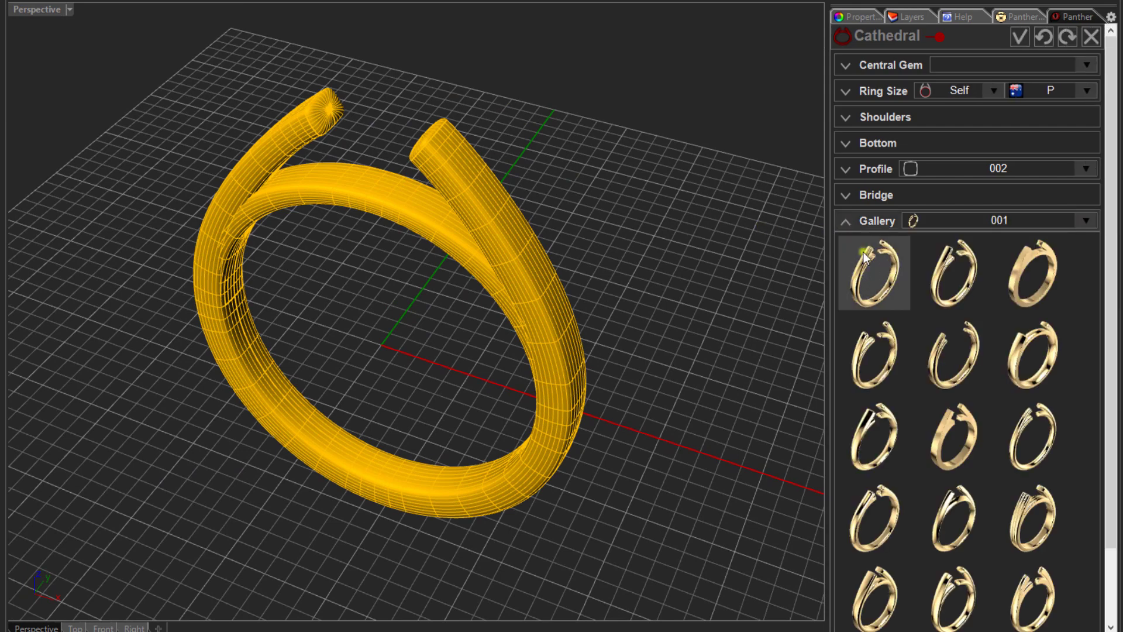
pyautogui.click(875, 279)
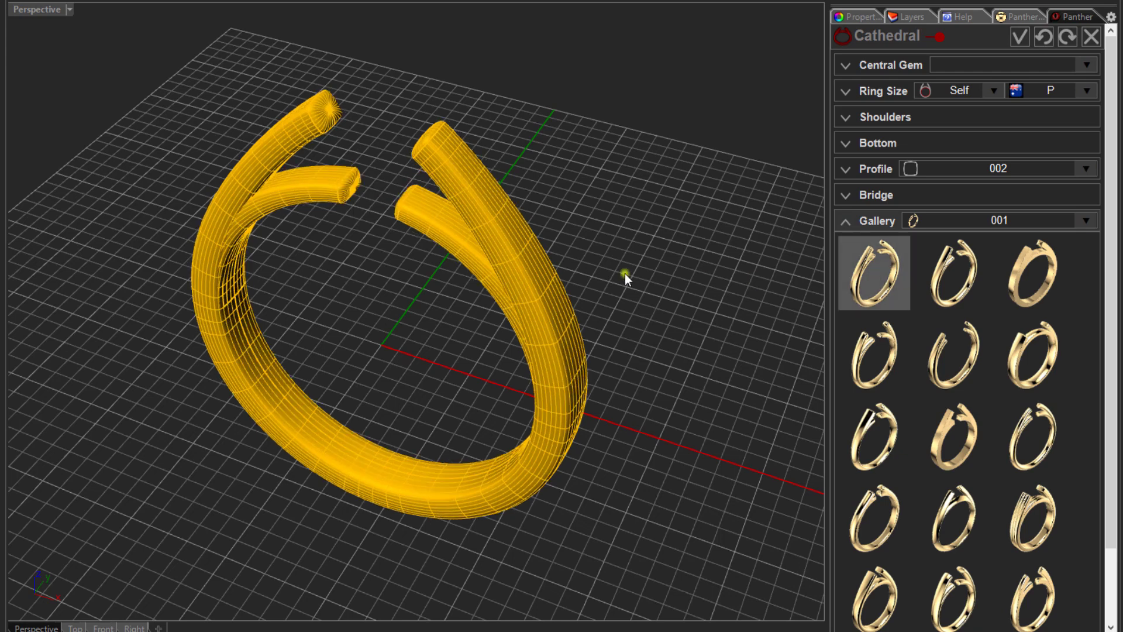
# Step: Turn off the Open Bridge option so the bridge is continuous, and accept the Cathedral ring
pyautogui.click(845, 196)
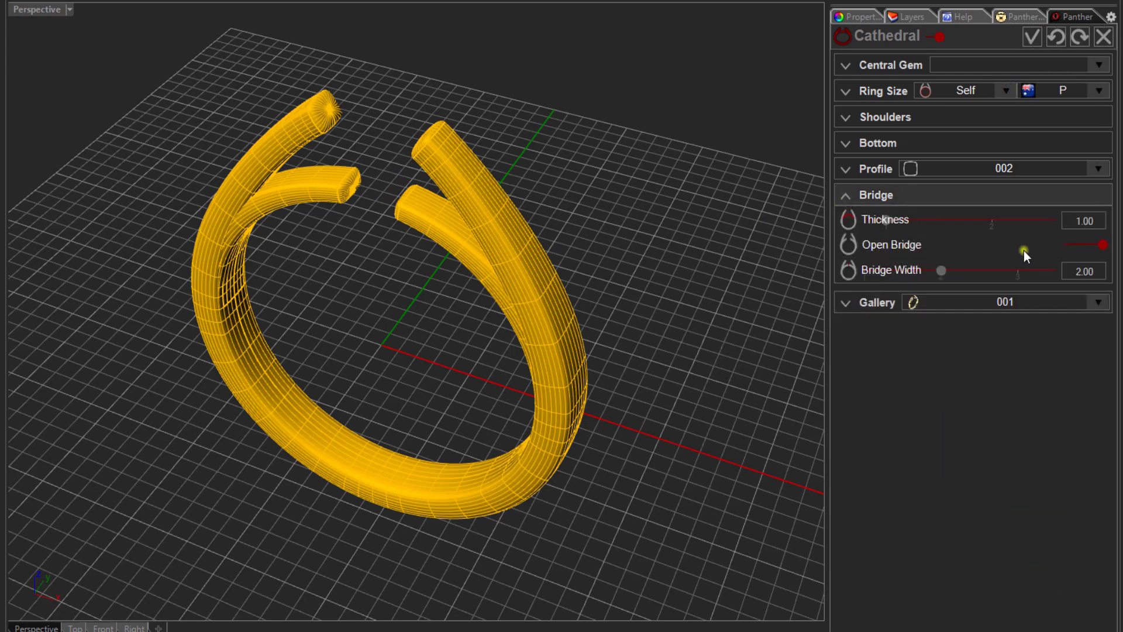
pyautogui.click(1075, 245)
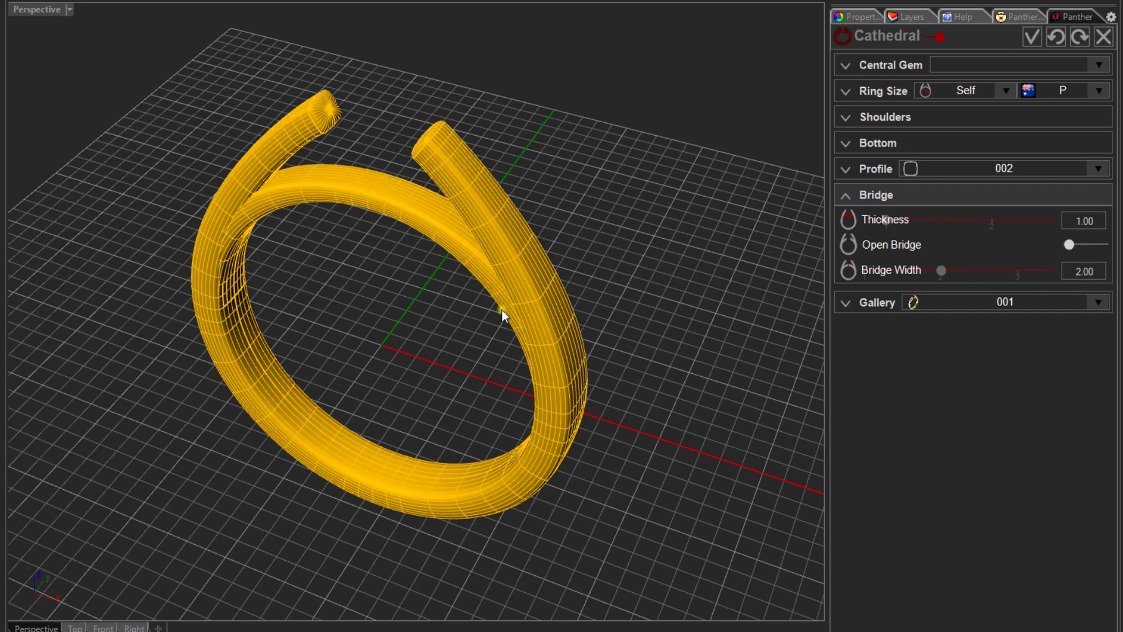
pyautogui.moveTo(502, 310)
pyautogui.mouseDown(button='right')
pyautogui.moveTo(499, 283)
pyautogui.moveTo(509, 306)
pyautogui.mouseUp(button='right')
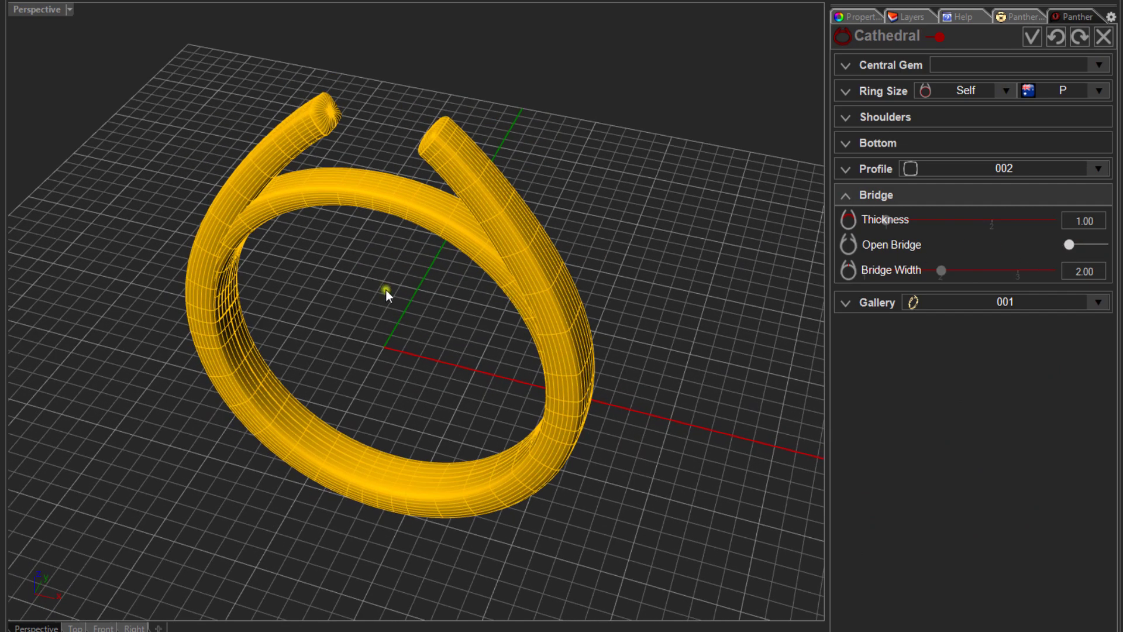
pyautogui.moveTo(384, 294)
pyautogui.mouseDown(button='right')
pyautogui.moveTo(422, 301)
pyautogui.moveTo(396, 281)
pyautogui.mouseUp(button='right')
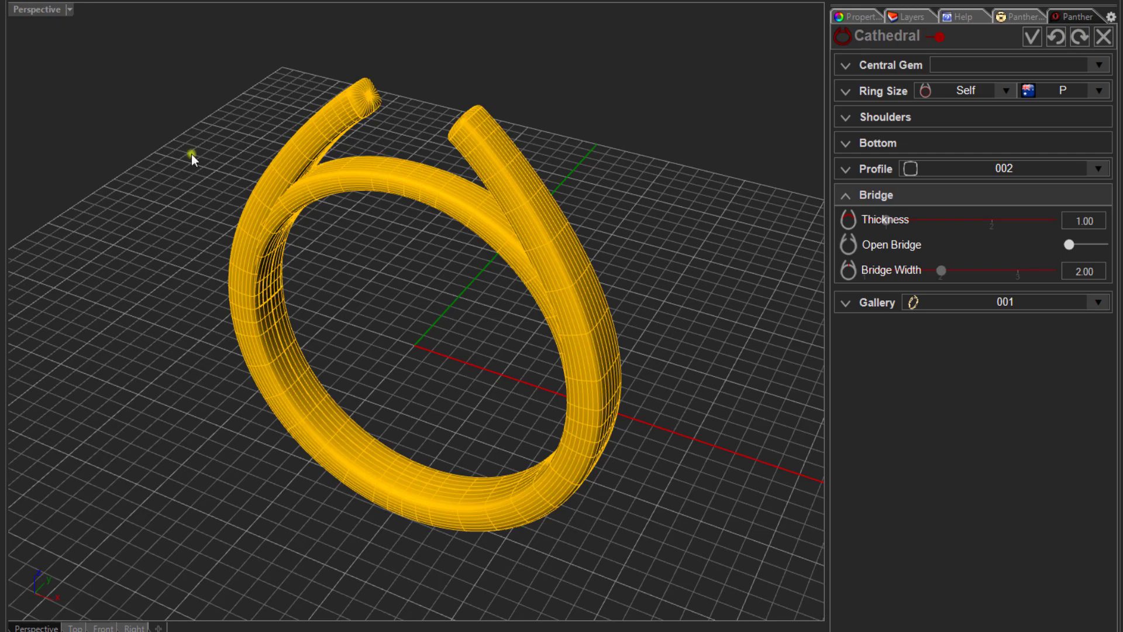
pyautogui.moveTo(335, 210); pyautogui.dragTo(328, 242, button='right')
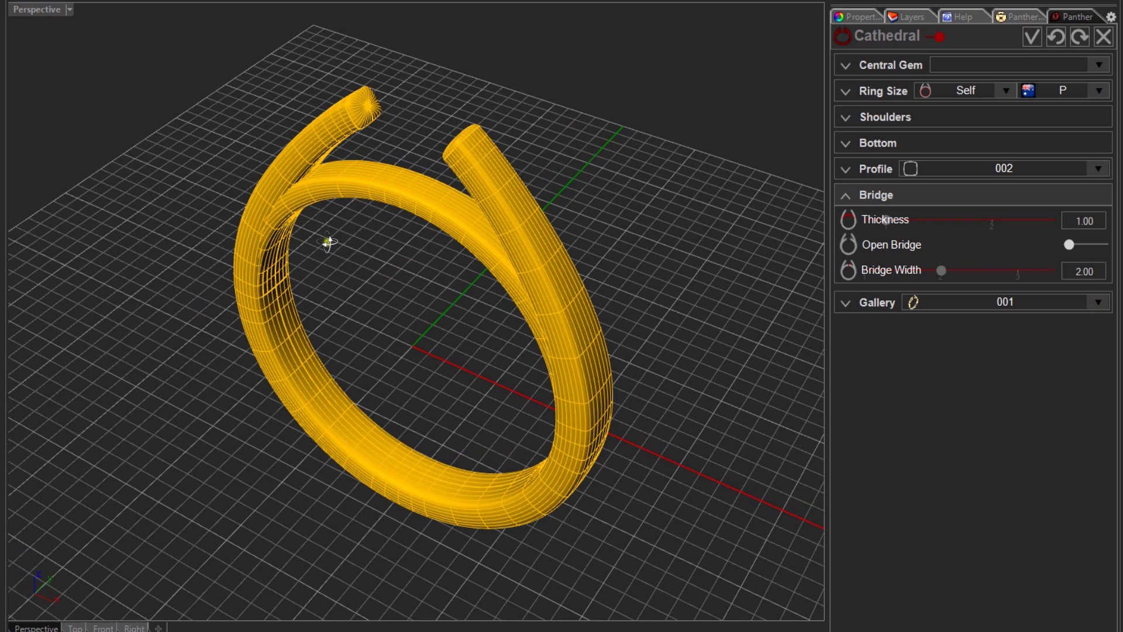
pyautogui.click(1034, 36)
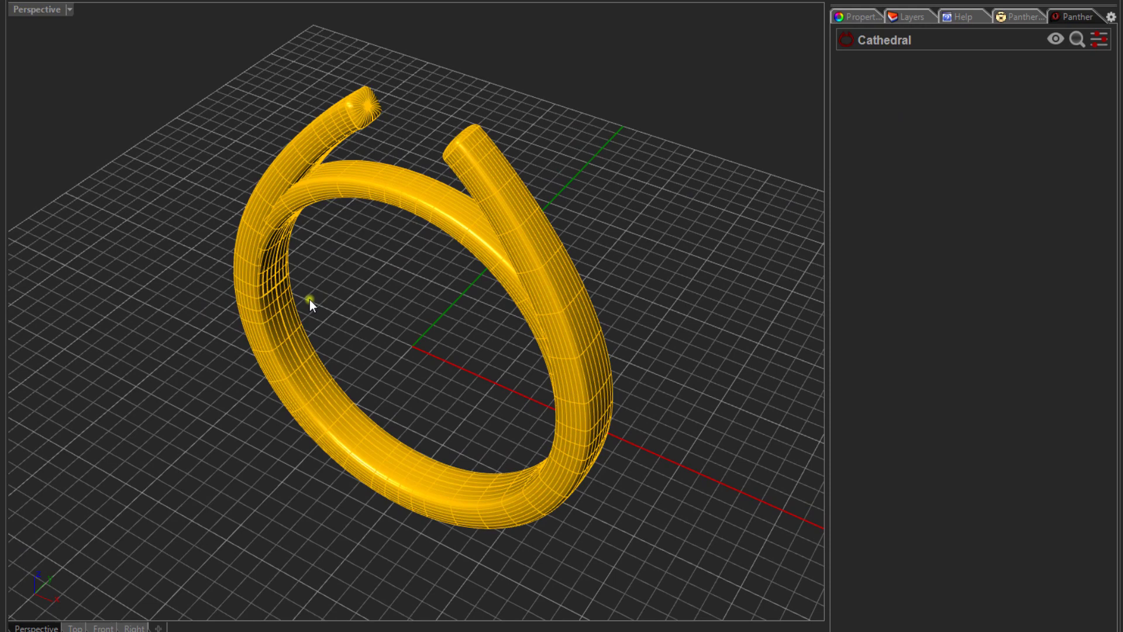
# Step: Extract the isocurve running lengthwise along the middle of the ring shoulders' inner face, using Extract Isocurve with the intersection snap
pyautogui.moveTo(310, 299); pyautogui.dragTo(338, 167, button='right')
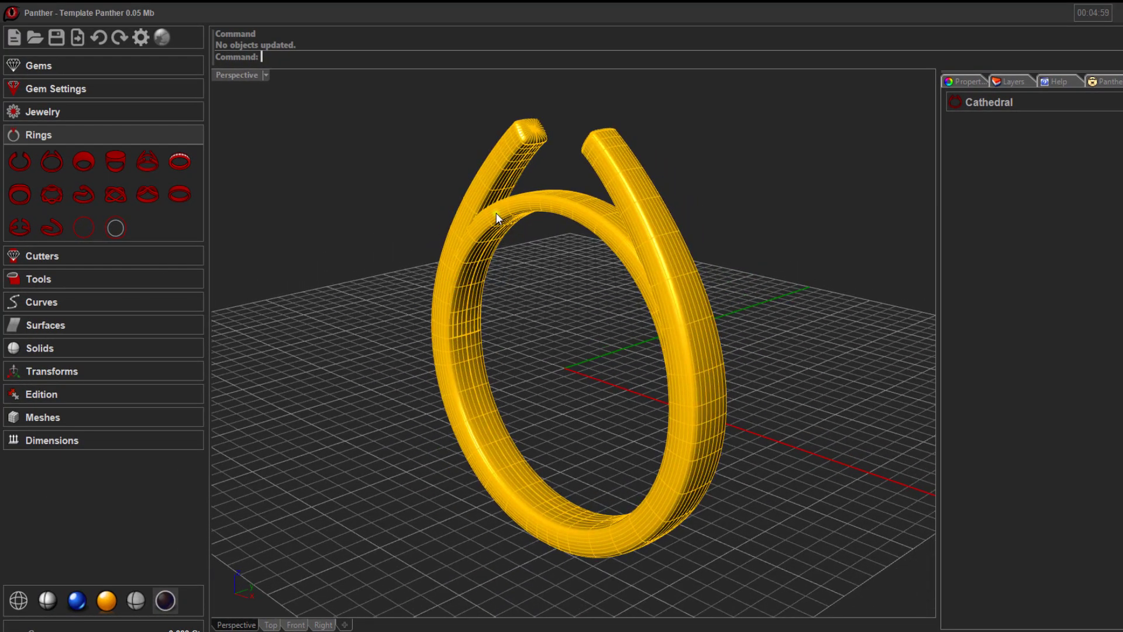
pyautogui.scroll(2, 496, 213)
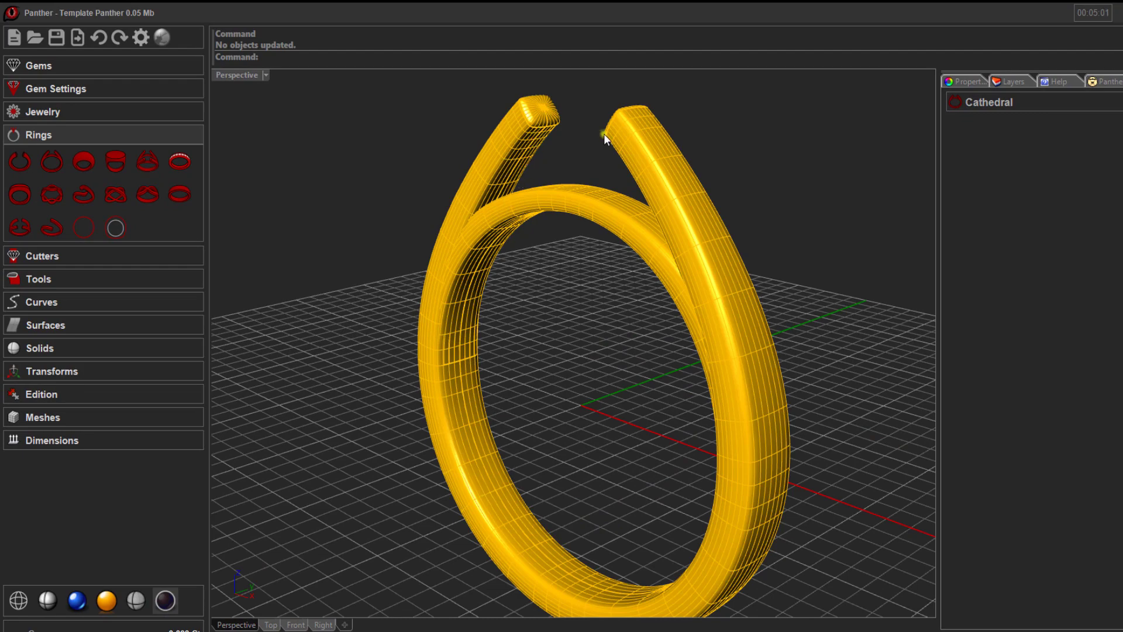
pyautogui.moveTo(490, 389); pyautogui.dragTo(577, 343, button='right')
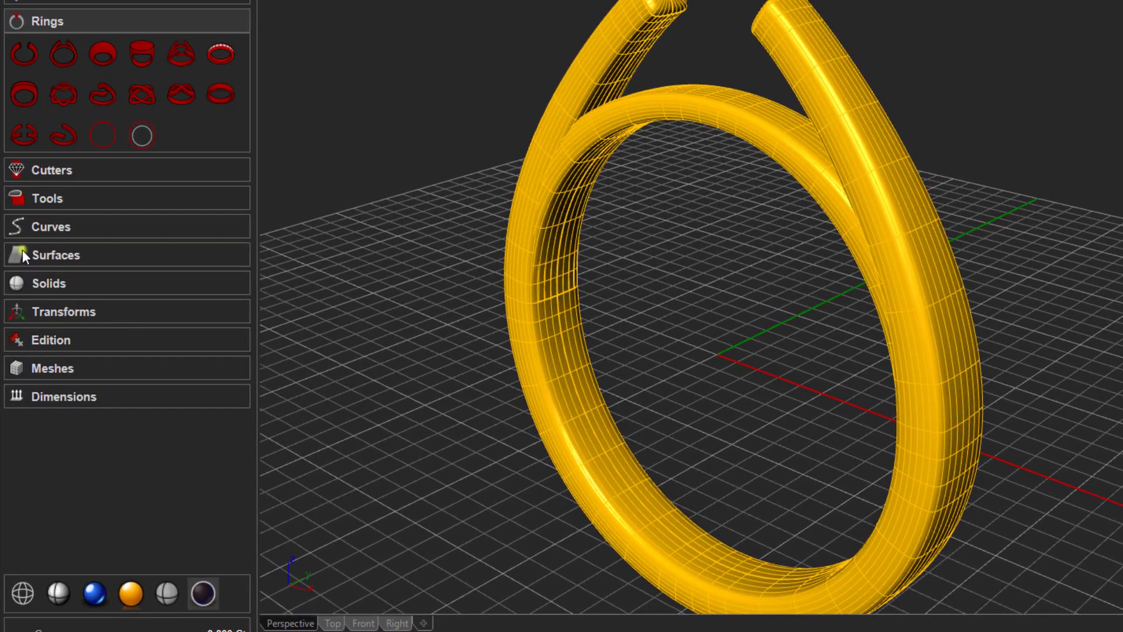
pyautogui.click(20, 227)
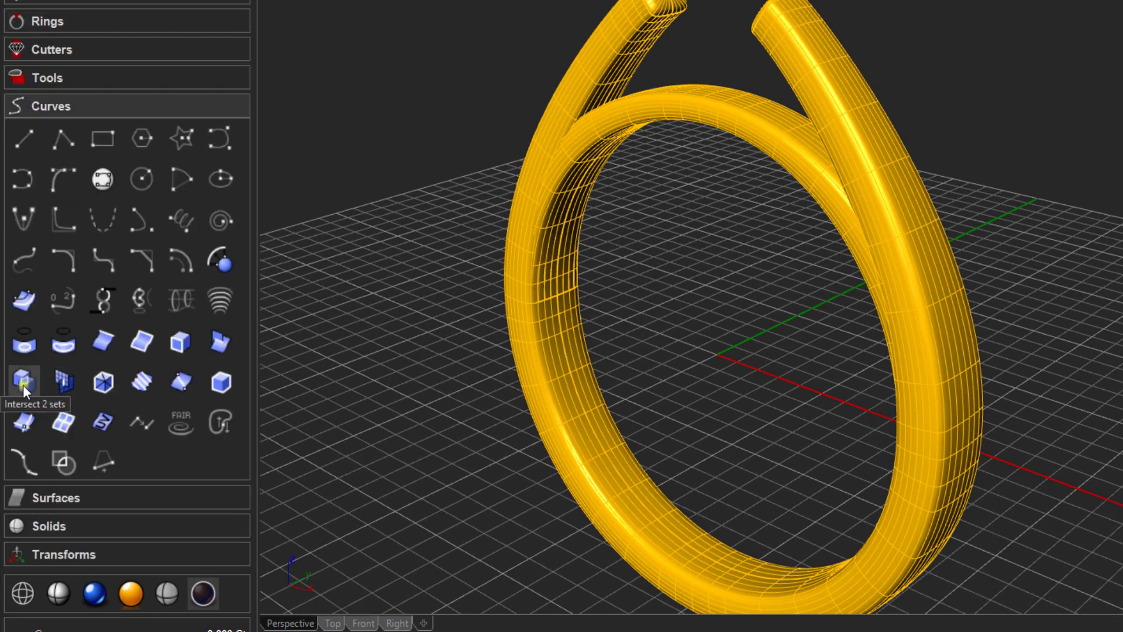
pyautogui.click(26, 425)
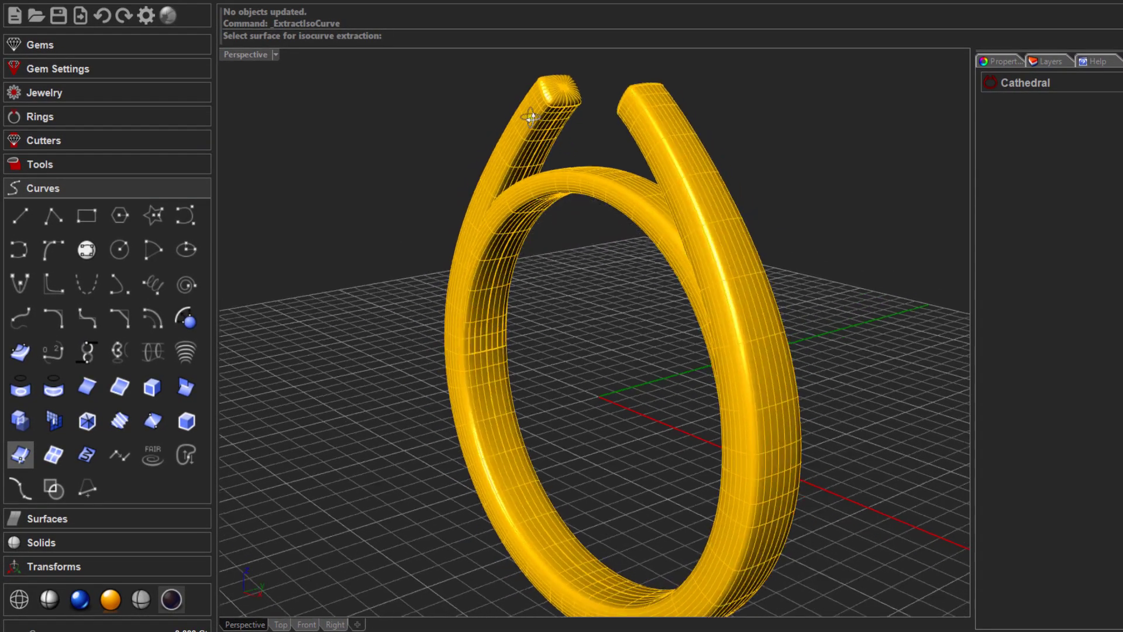
pyautogui.scroll(3, 561, 123)
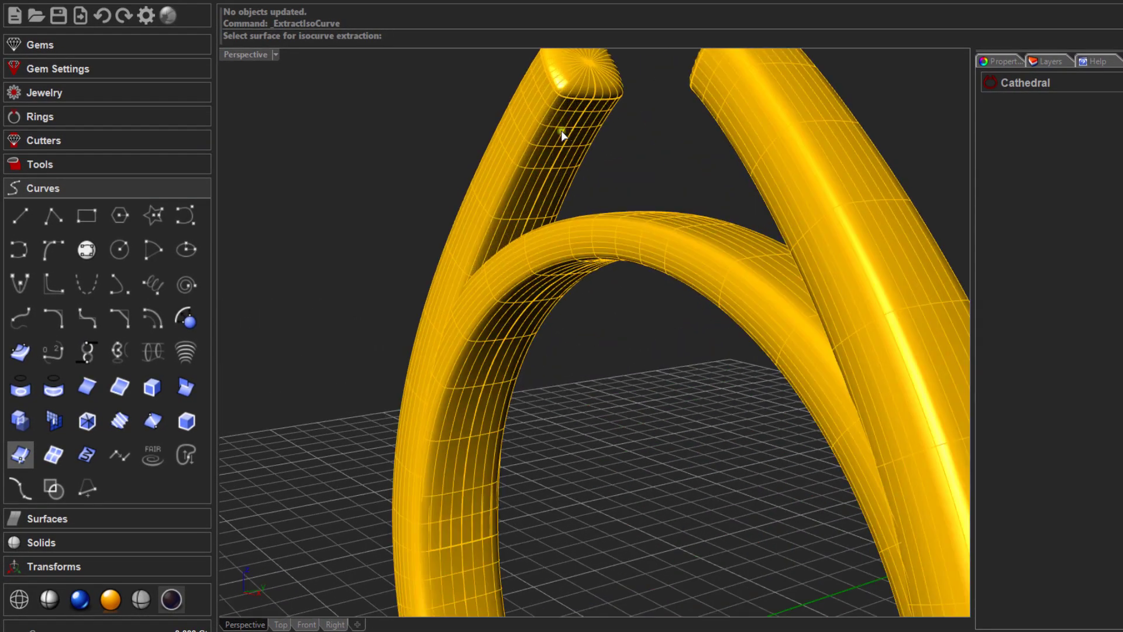
pyautogui.scroll(-2, 562, 140)
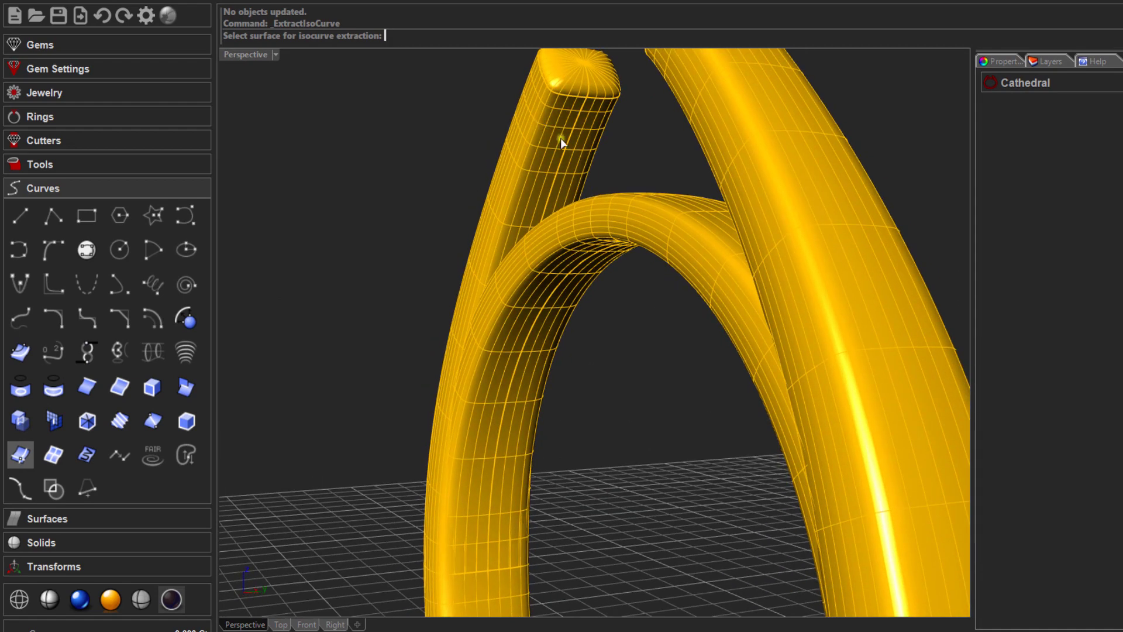
pyautogui.click(560, 135)
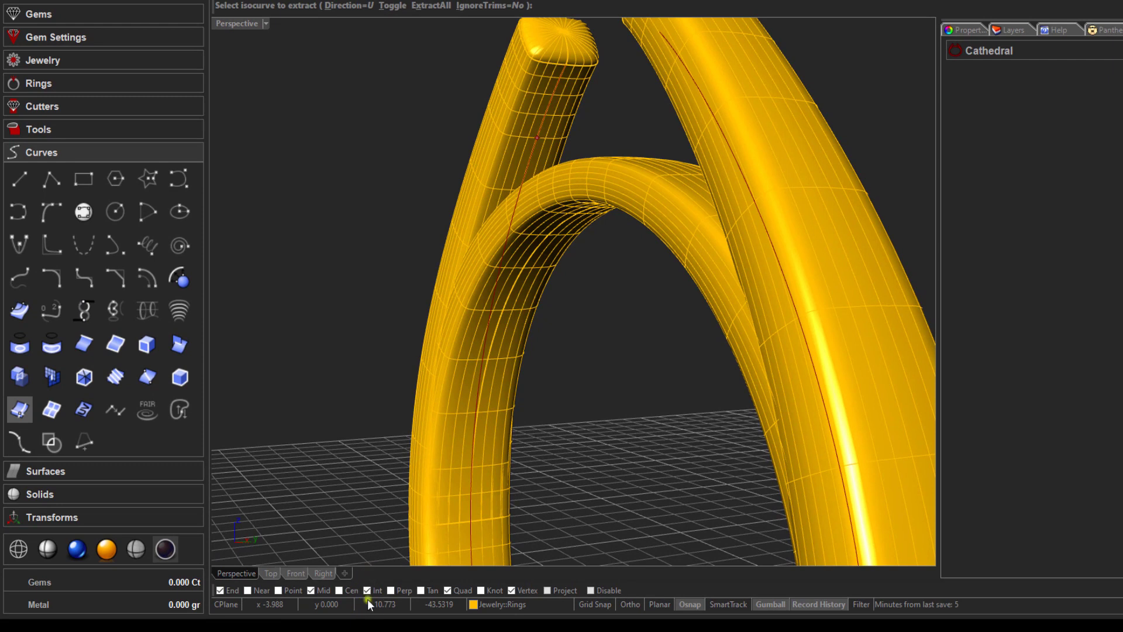
pyautogui.click(565, 69)
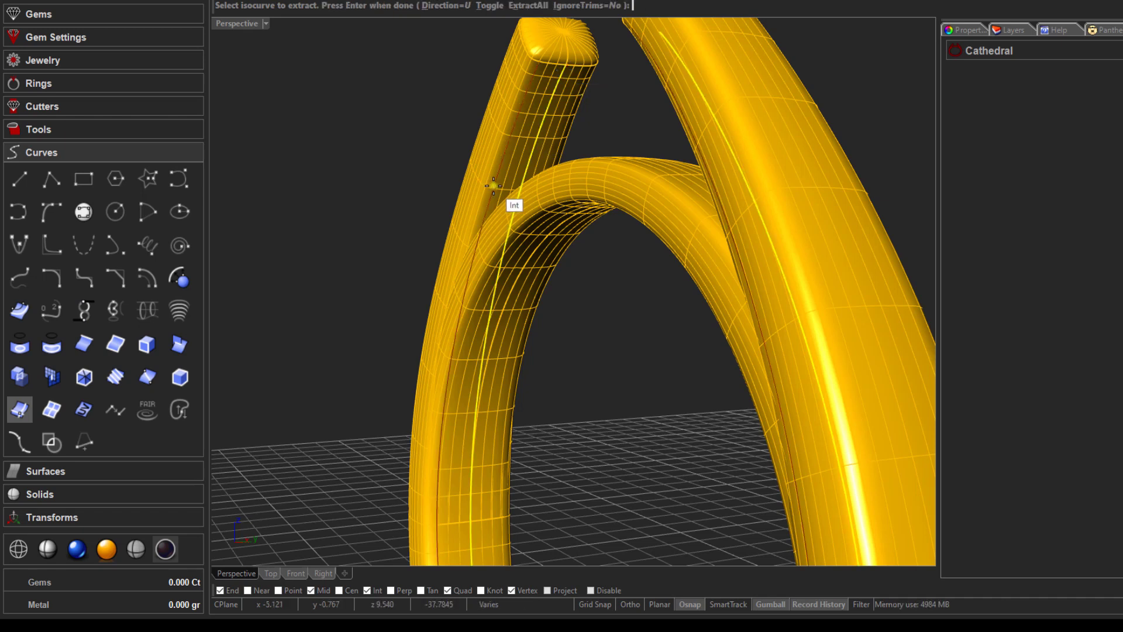
pyautogui.press('Return')
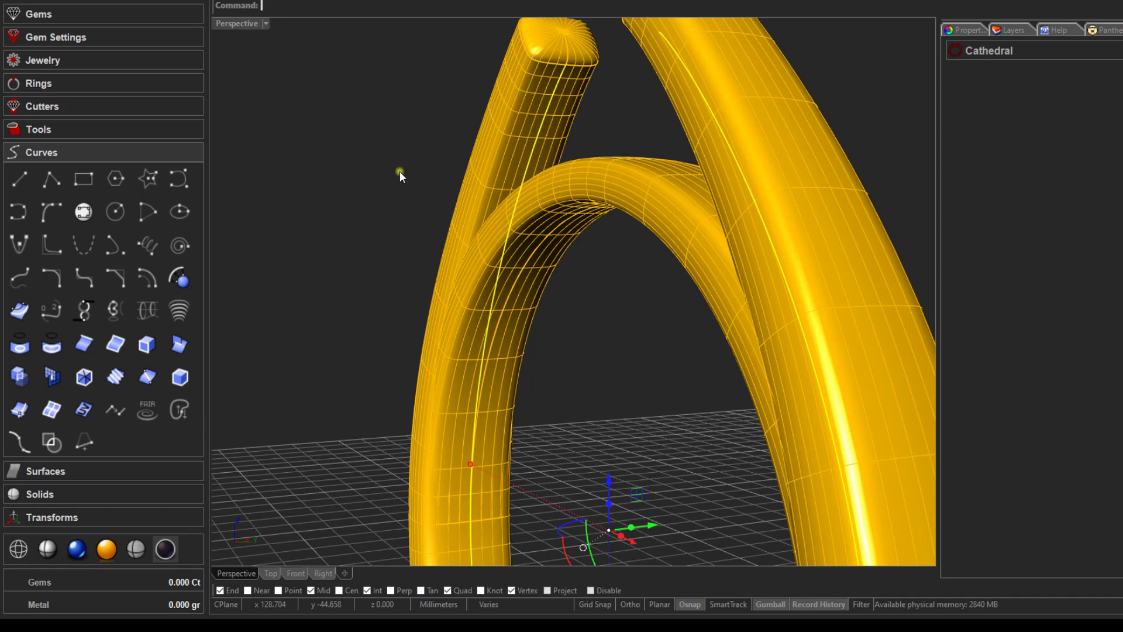
pyautogui.click(399, 171)
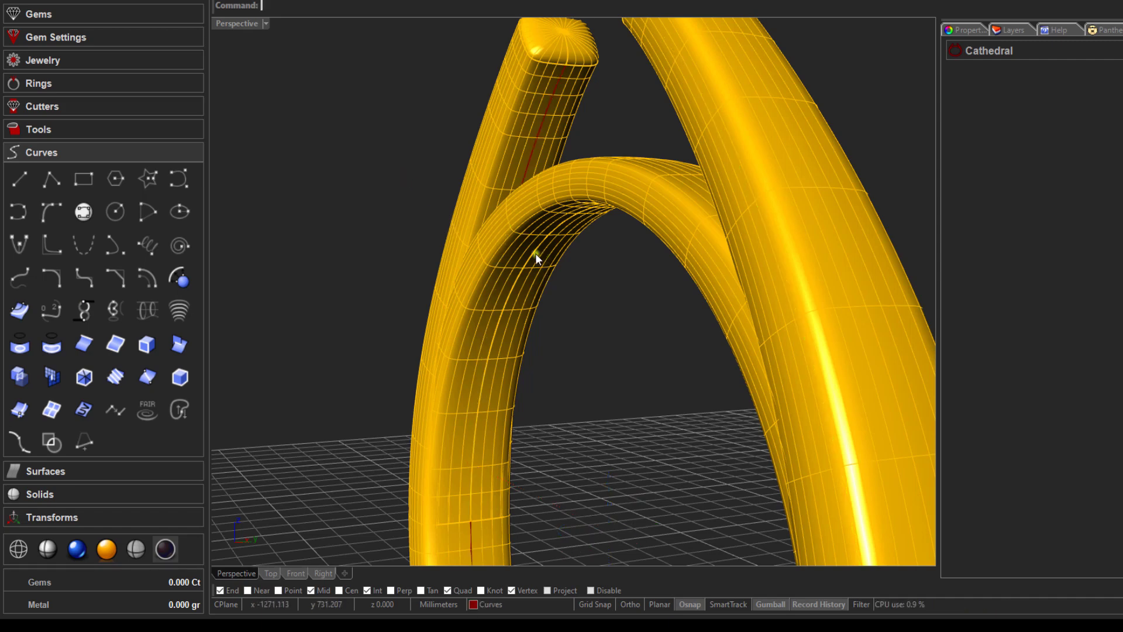
# Step: Extract a second lengthwise isocurve along the middle of the bridge's inner face, and deselect it
pyautogui.moveTo(535, 254)
pyautogui.mouseDown(button='right')
pyautogui.moveTo(557, 188)
pyautogui.moveTo(529, 248)
pyautogui.mouseUp(button='right')
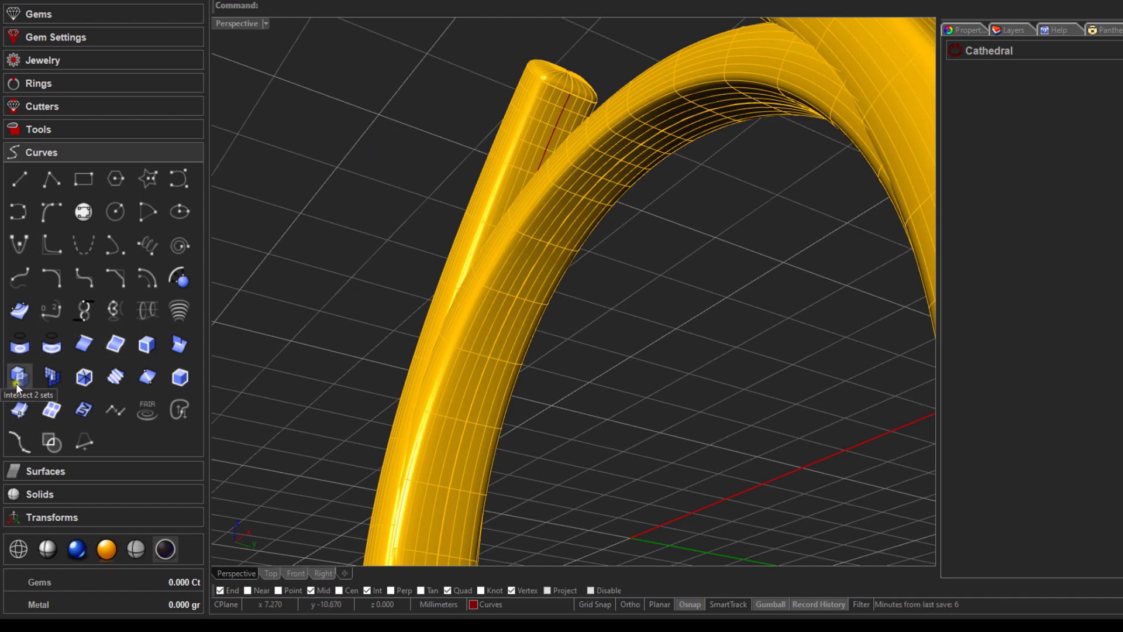
pyautogui.click(20, 411)
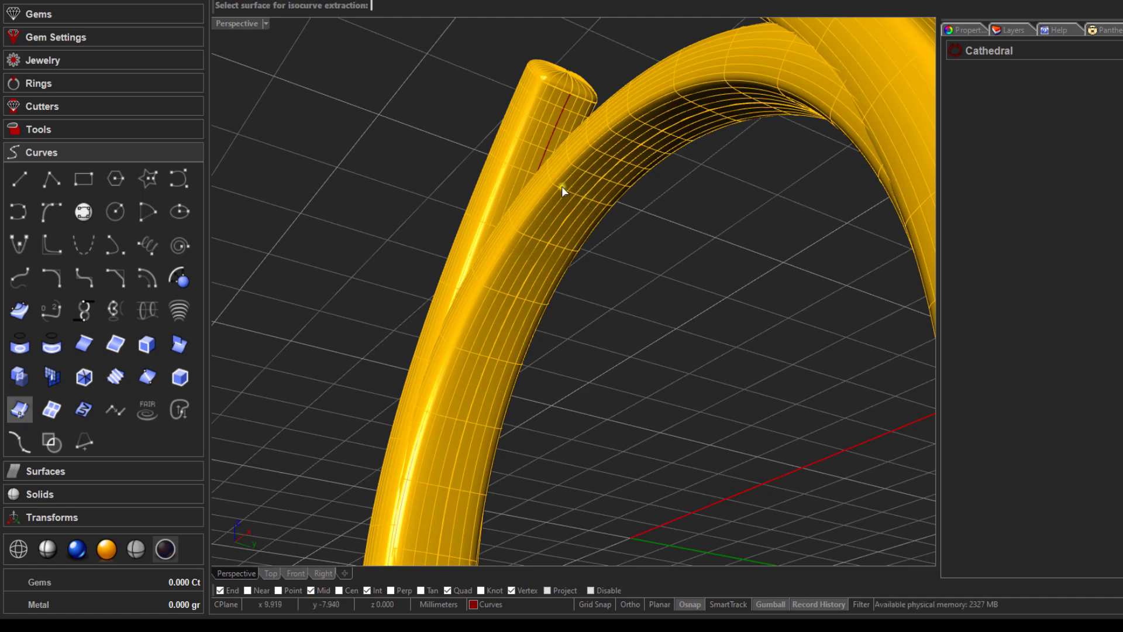
pyautogui.click(591, 202)
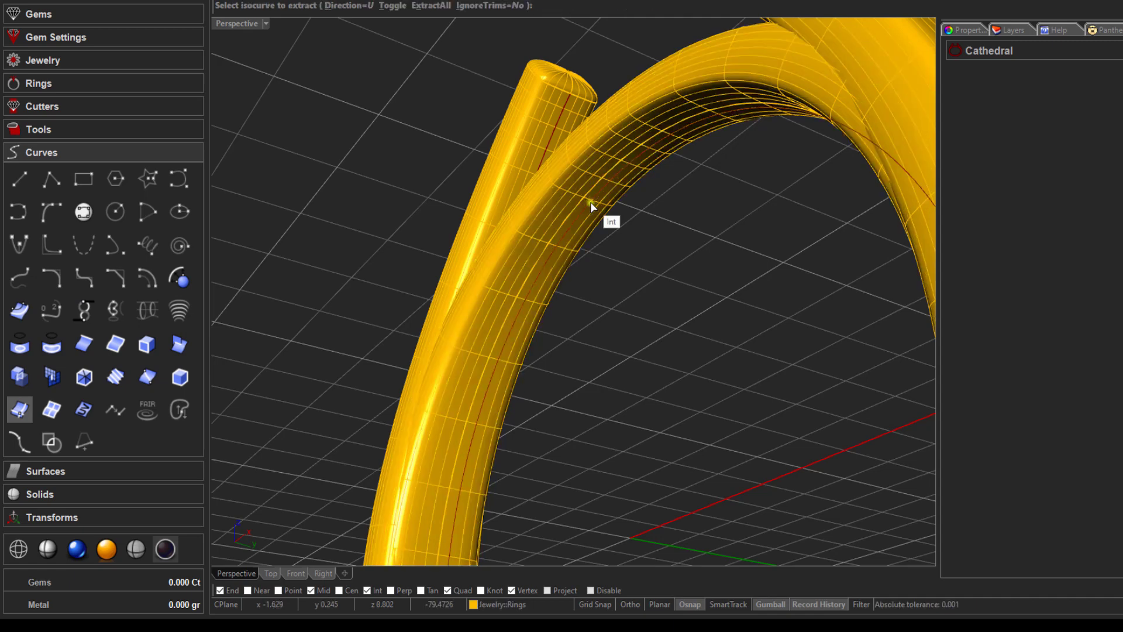
pyautogui.scroll(2, 591, 202)
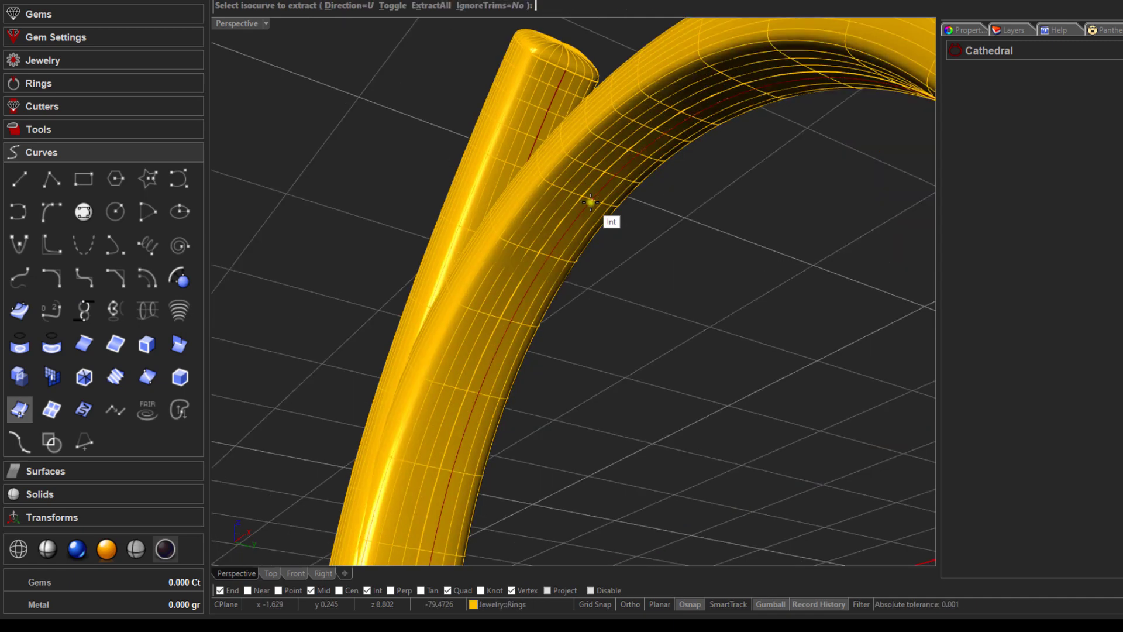
pyautogui.click(653, 132)
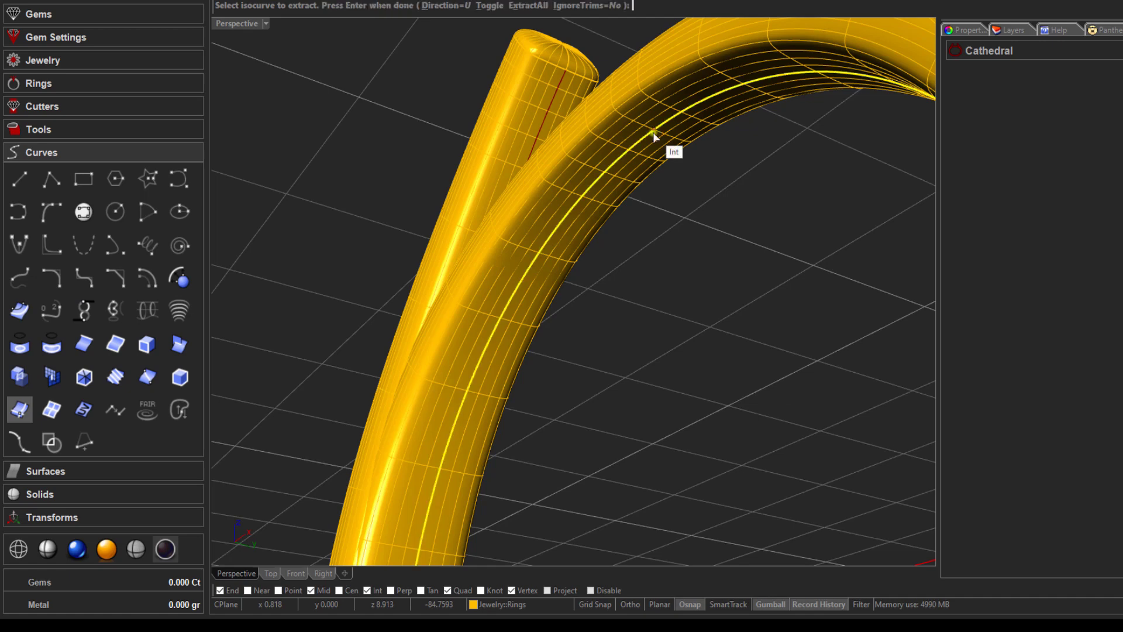
pyautogui.scroll(-5, 392, 230)
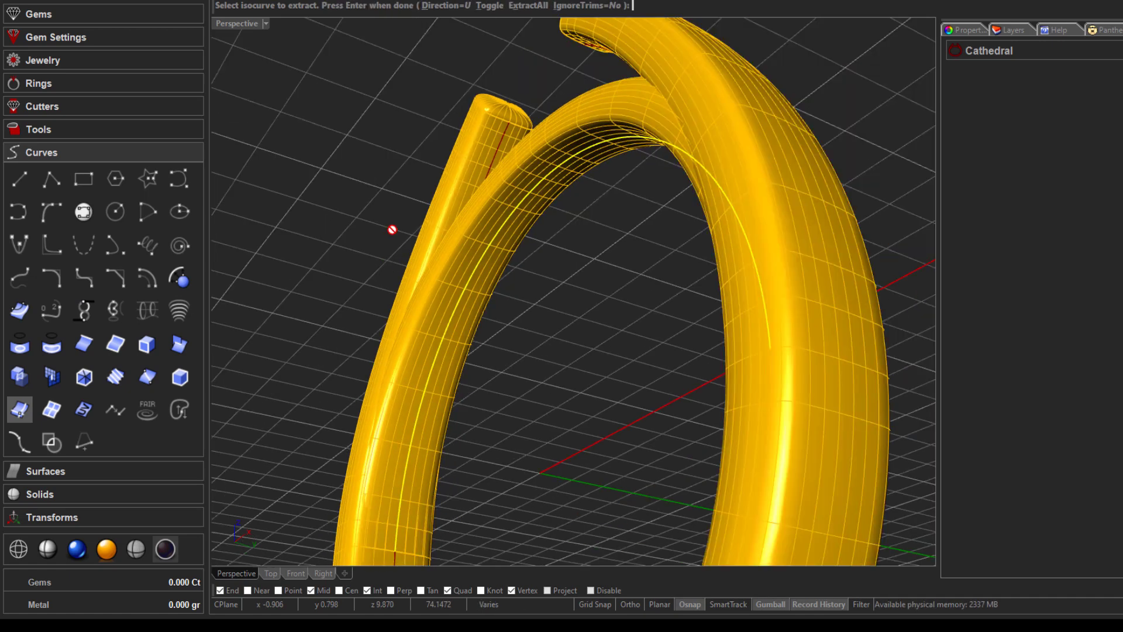
pyautogui.moveTo(391, 228); pyautogui.dragTo(413, 288, button='right')
pyautogui.press('Return')
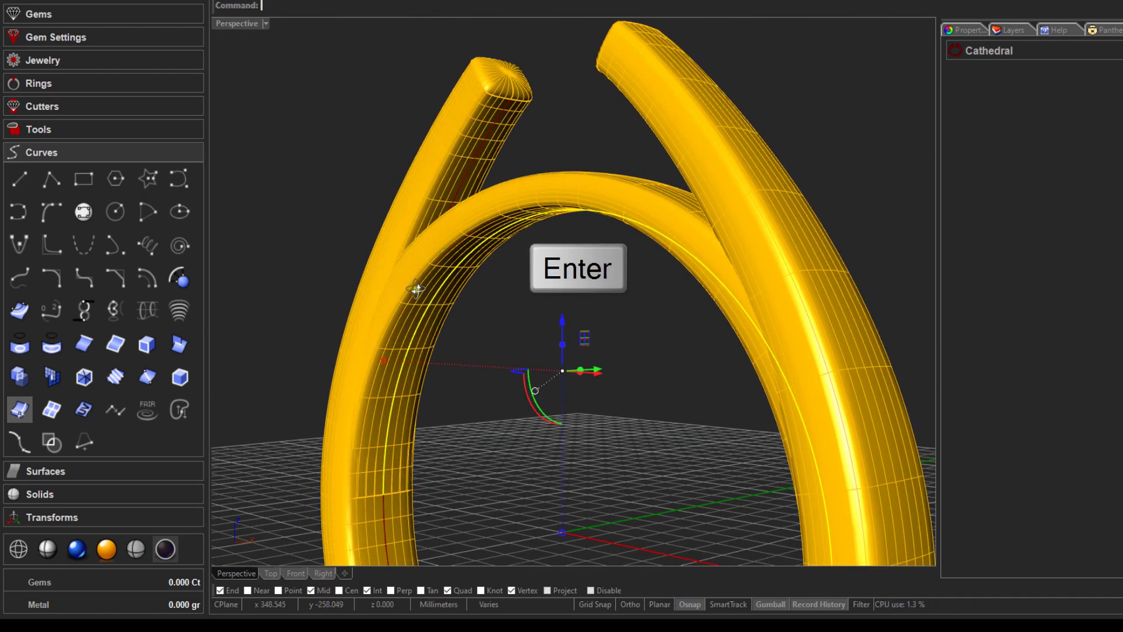
pyautogui.click(355, 157)
pyautogui.scroll(-3, 355, 156)
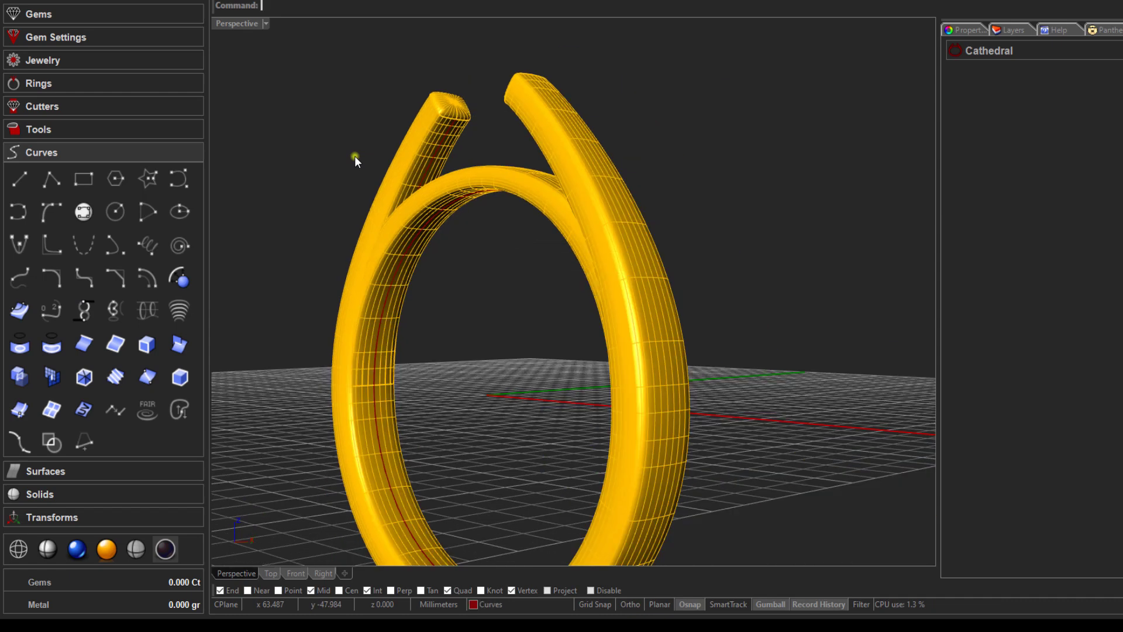
pyautogui.moveTo(355, 156); pyautogui.dragTo(375, 282, button='right')
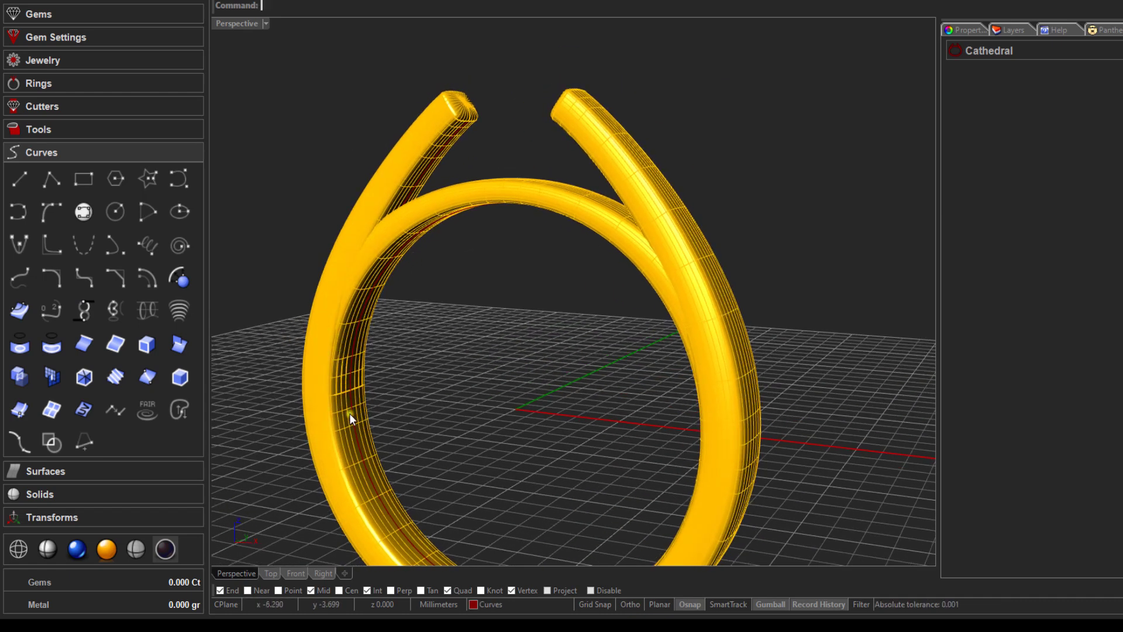
pyautogui.moveTo(545, 299); pyautogui.dragTo(550, 331, button='right')
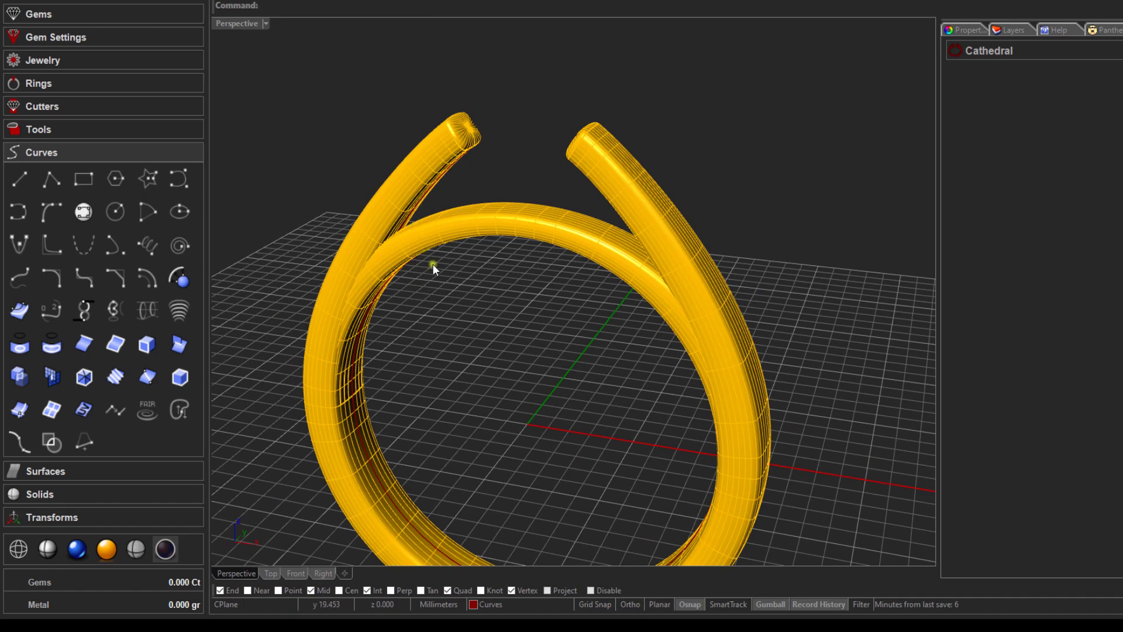
pyautogui.moveTo(447, 286); pyautogui.dragTo(459, 258, button='right')
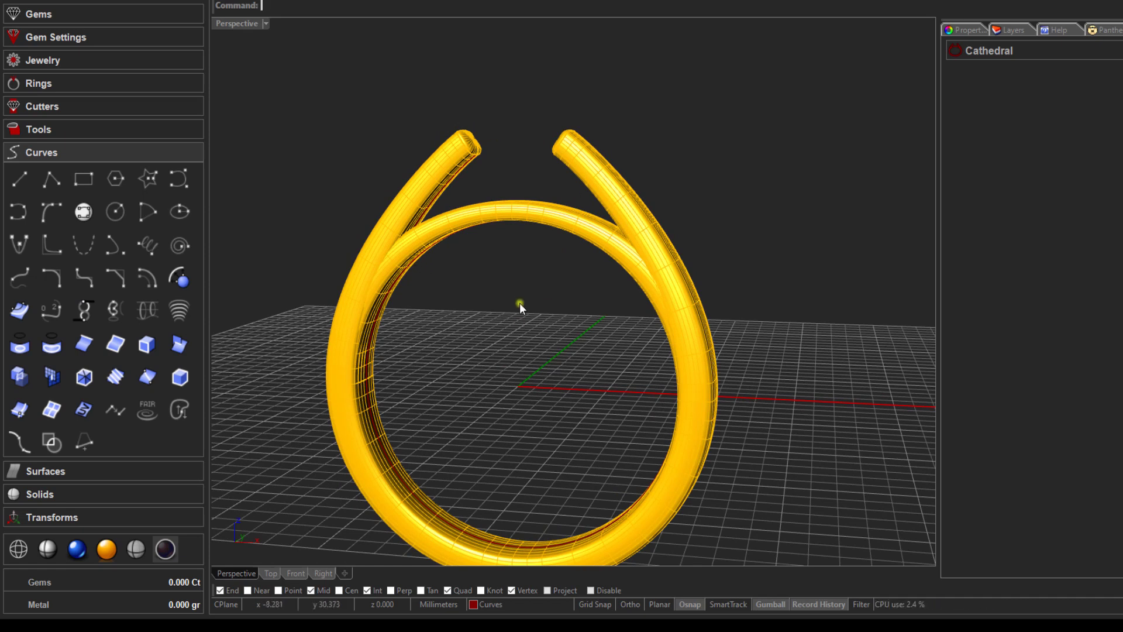
# Step: Extract 4 section curves from the Cathedral ring with Section from Ring, and accept the result
pyautogui.click(16, 130)
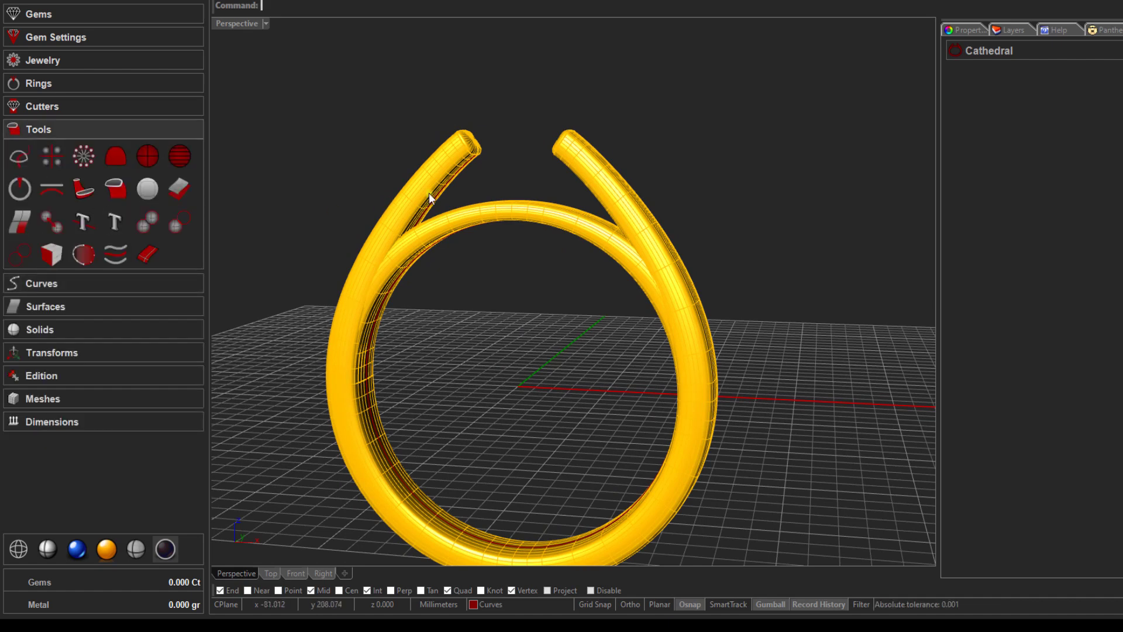
pyautogui.click(413, 193)
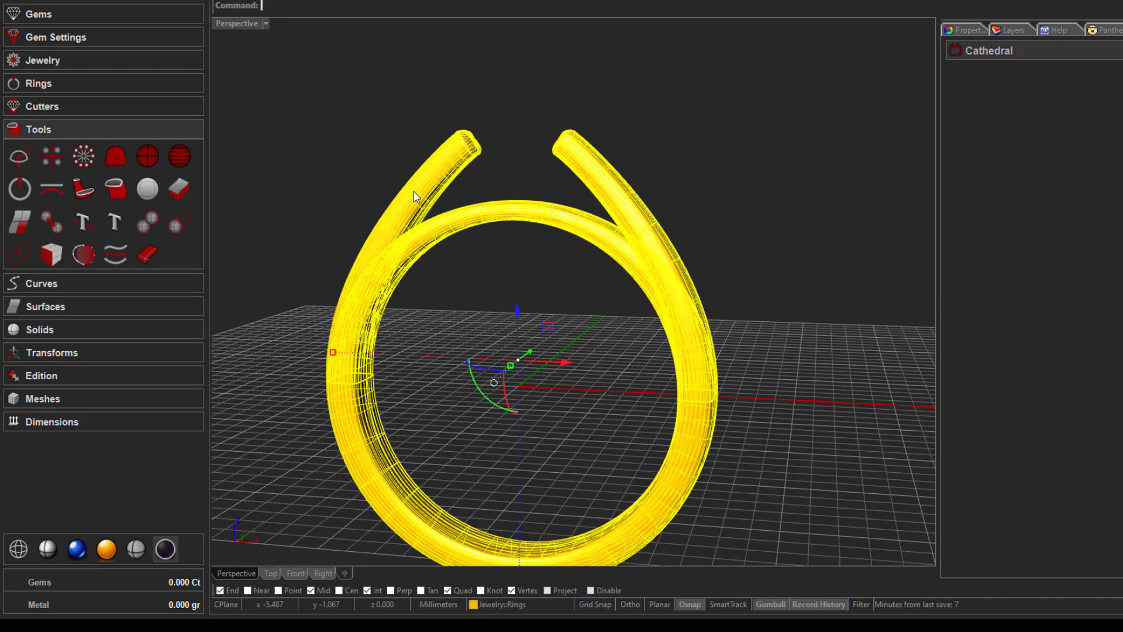
pyautogui.click(23, 189)
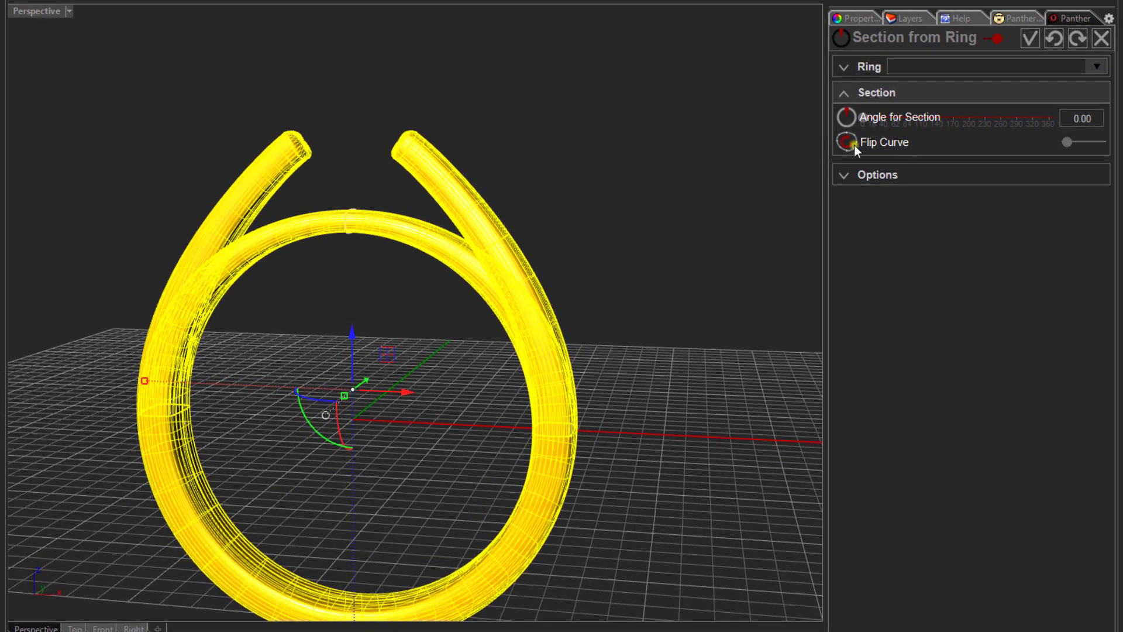
pyautogui.click(845, 176)
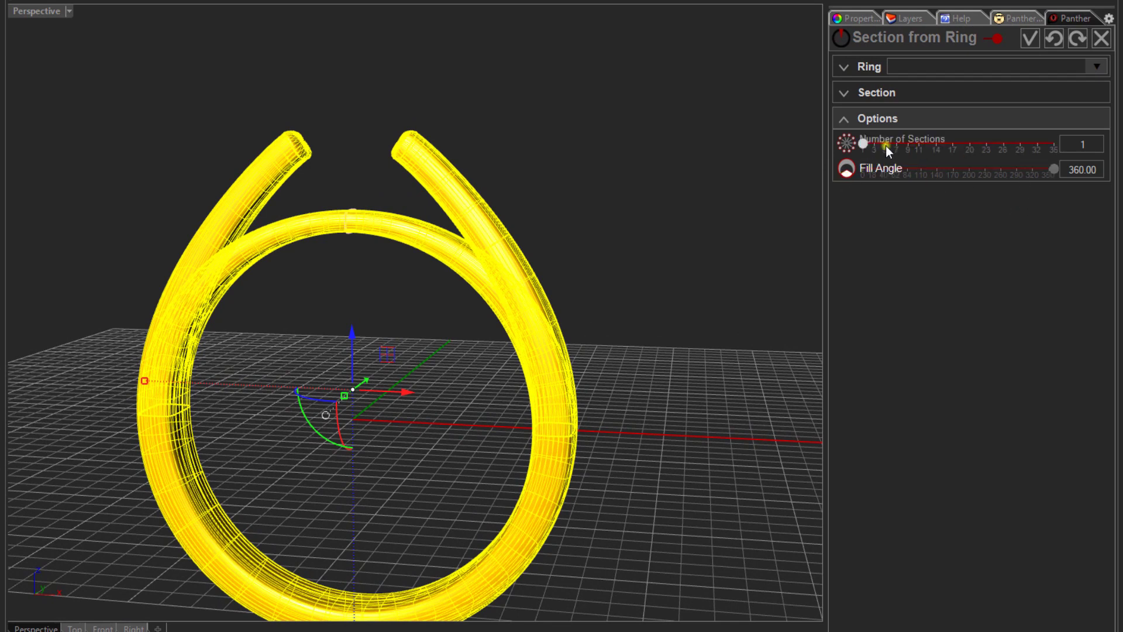
pyautogui.click(1089, 144)
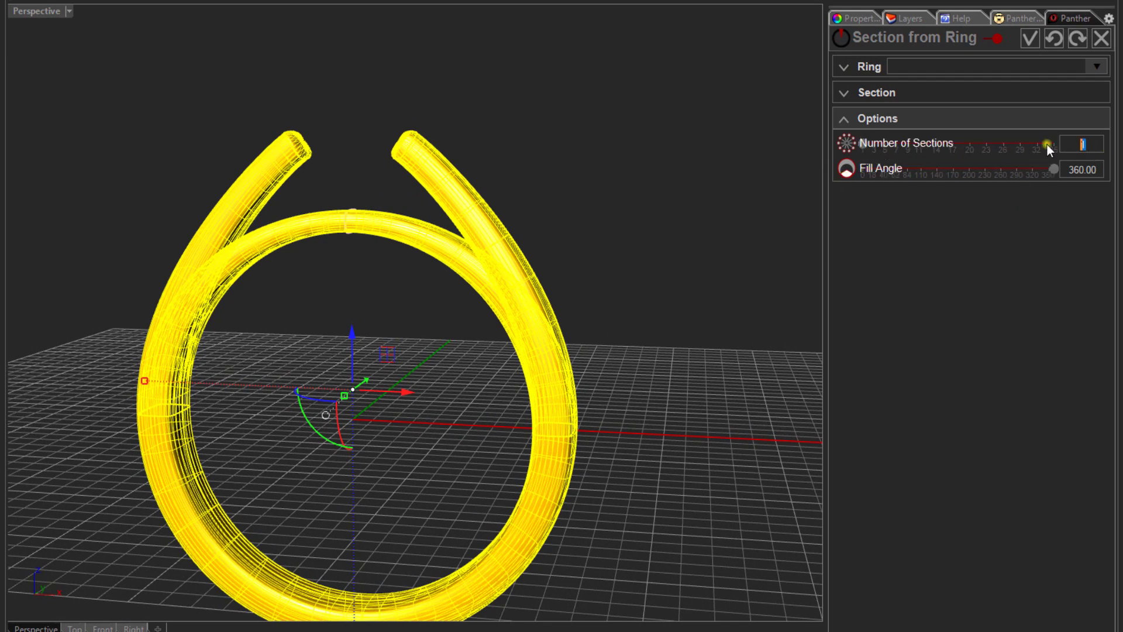
pyautogui.write('4')
pyautogui.press('Tab')
pyautogui.moveTo(639, 221); pyautogui.dragTo(632, 271, button='right')
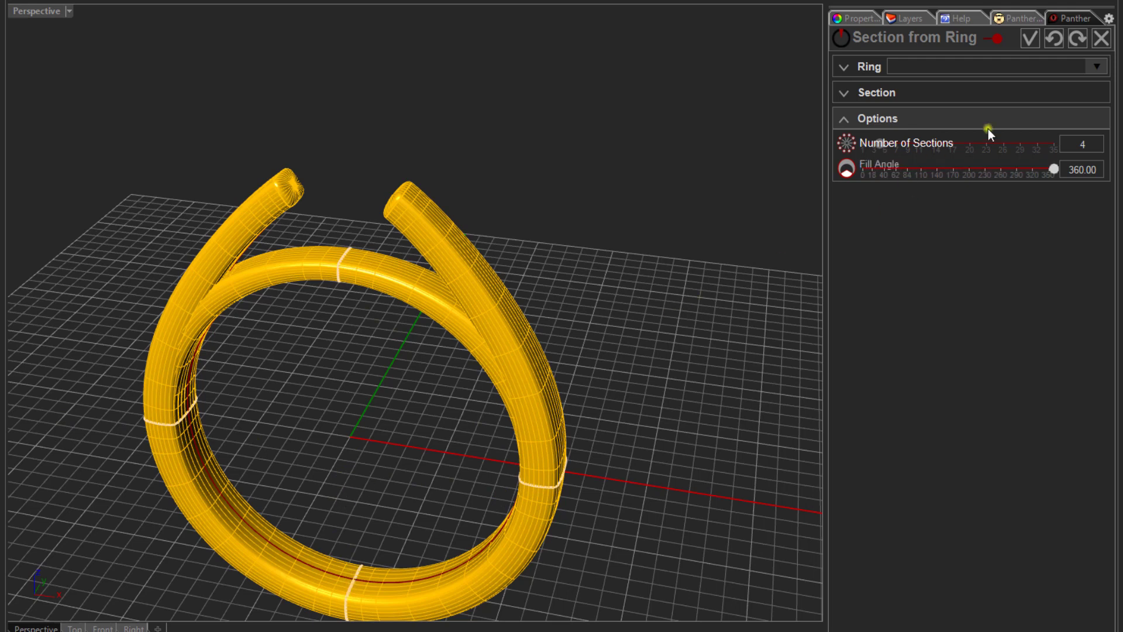
pyautogui.click(1030, 40)
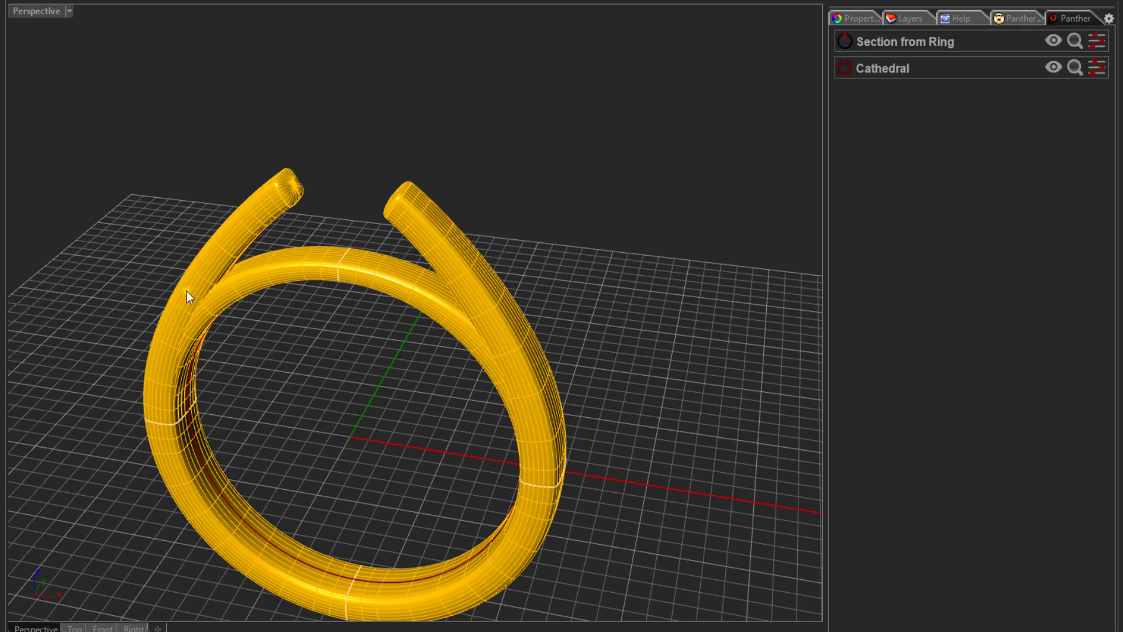
# Step: Delete the Cathedral ring solid, keeping the isocurves and section curves, and accept breaking its history
pyautogui.click(255, 279)
pyautogui.press('Delete')
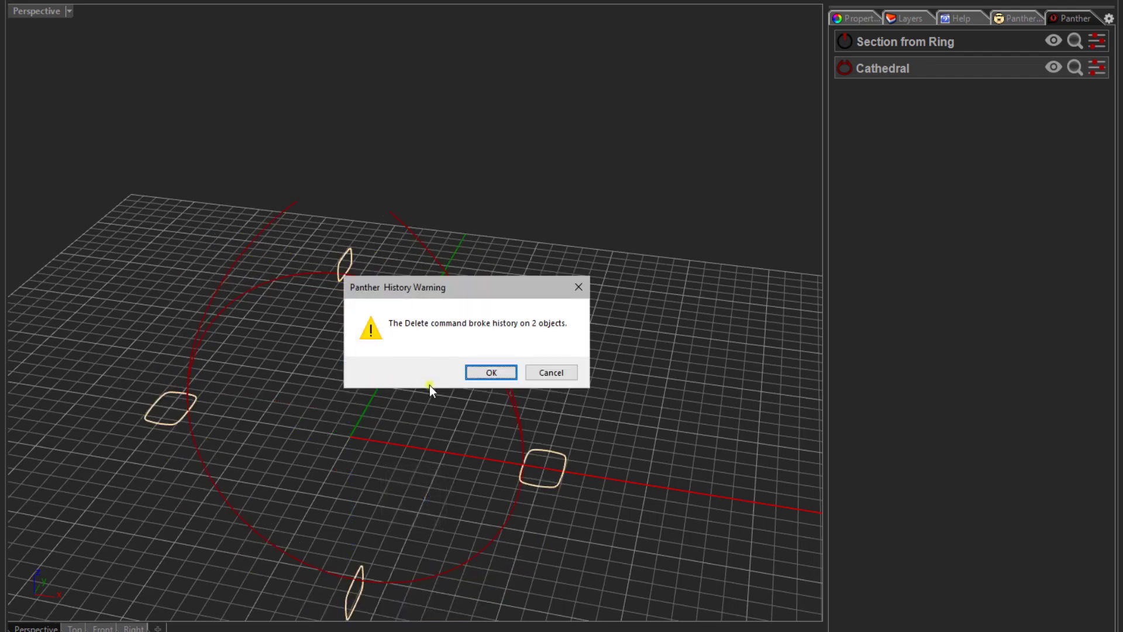
pyautogui.click(492, 372)
# Step: Ungroup the four extracted section curves and deselect them
pyautogui.moveTo(346, 381)
pyautogui.mouseDown(button='right')
pyautogui.moveTo(334, 313)
pyautogui.moveTo(337, 369)
pyautogui.mouseUp(button='right')
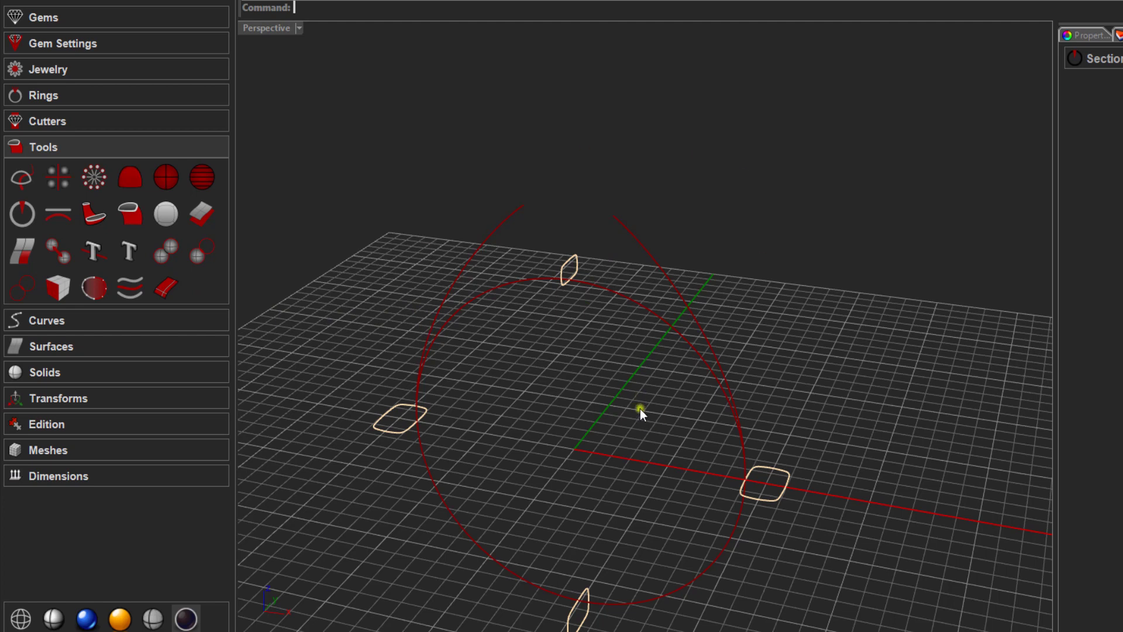
pyautogui.moveTo(620, 406); pyautogui.dragTo(591, 426, button='right')
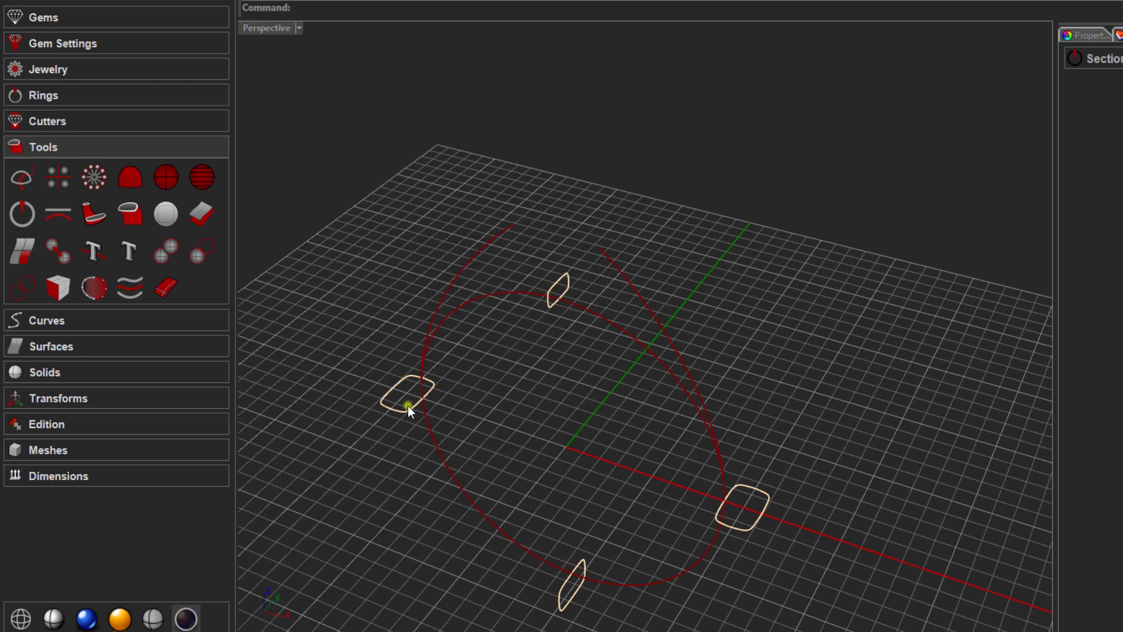
pyautogui.click(408, 406)
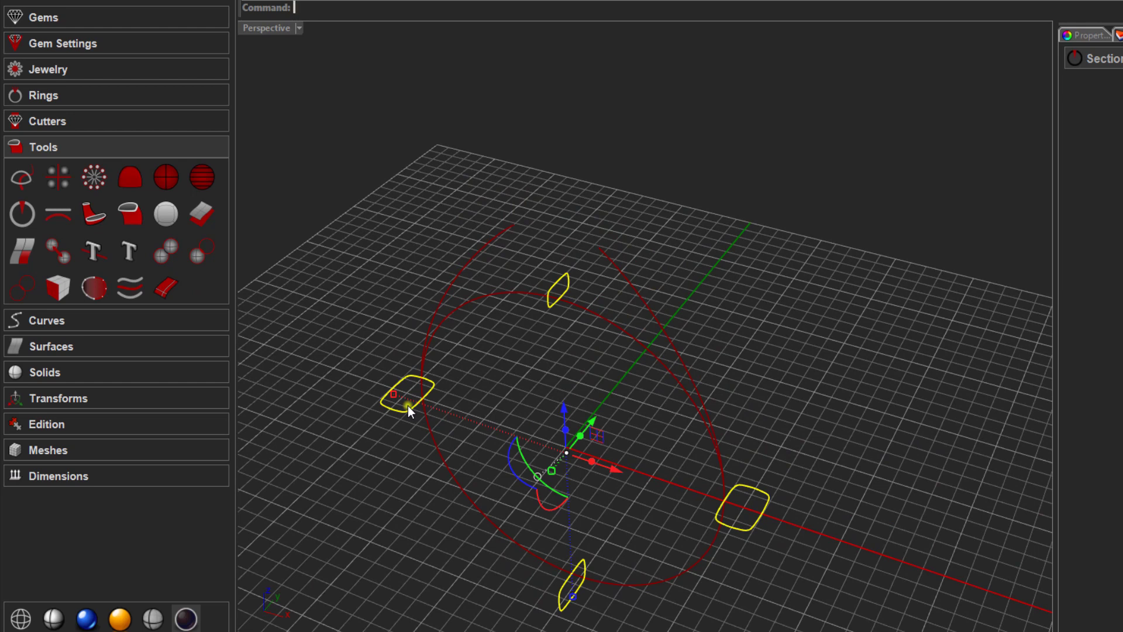
pyautogui.click(15, 426)
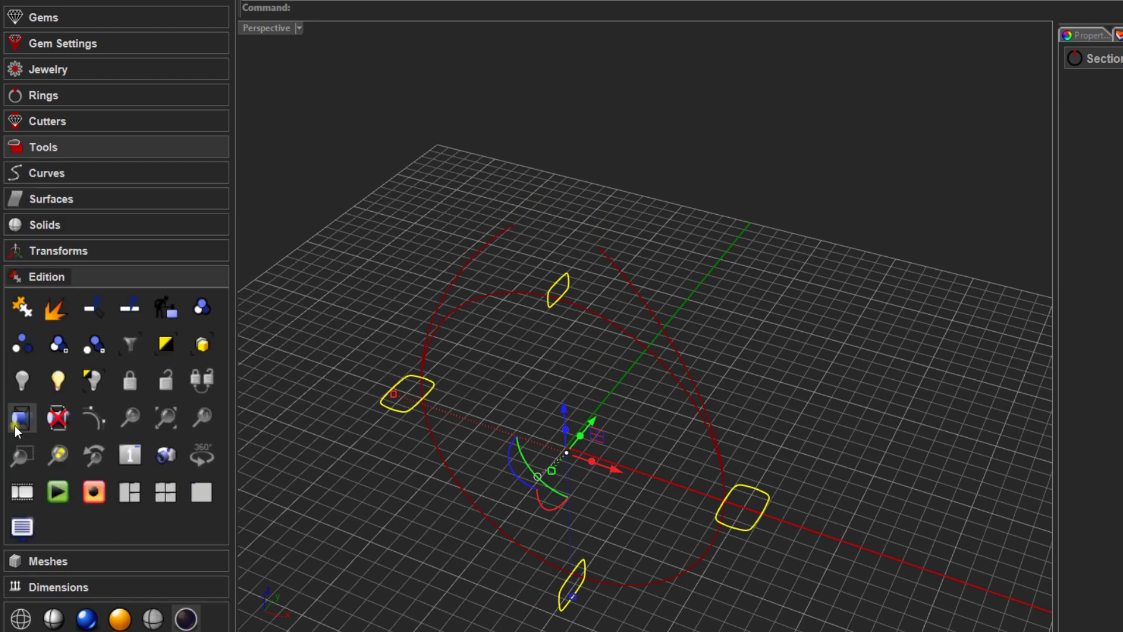
pyautogui.click(32, 341)
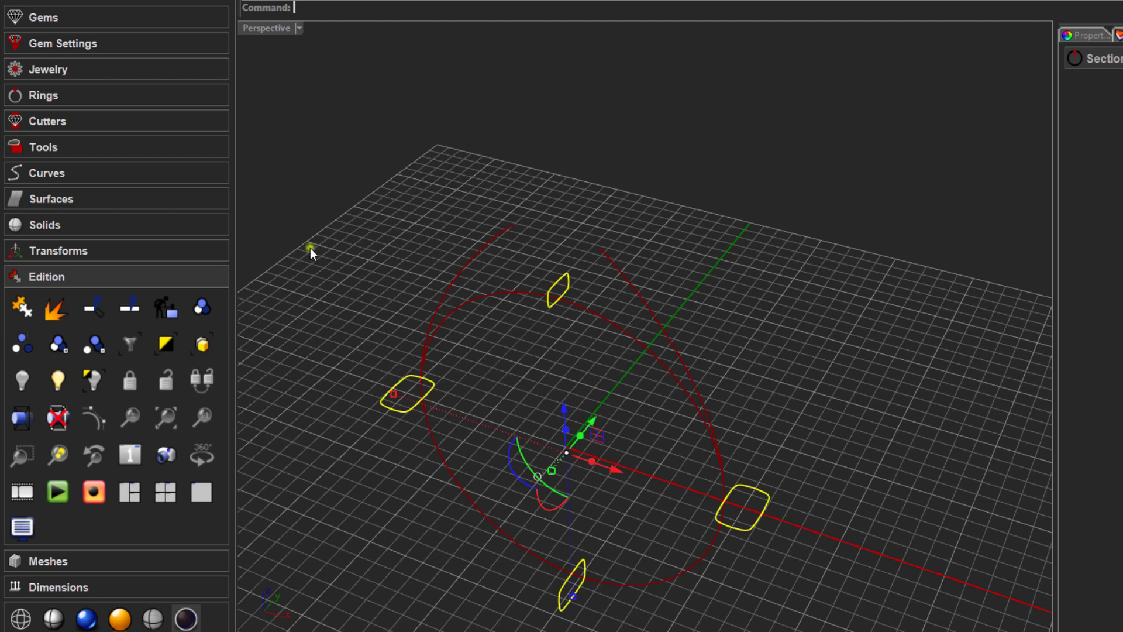
pyautogui.click(398, 238)
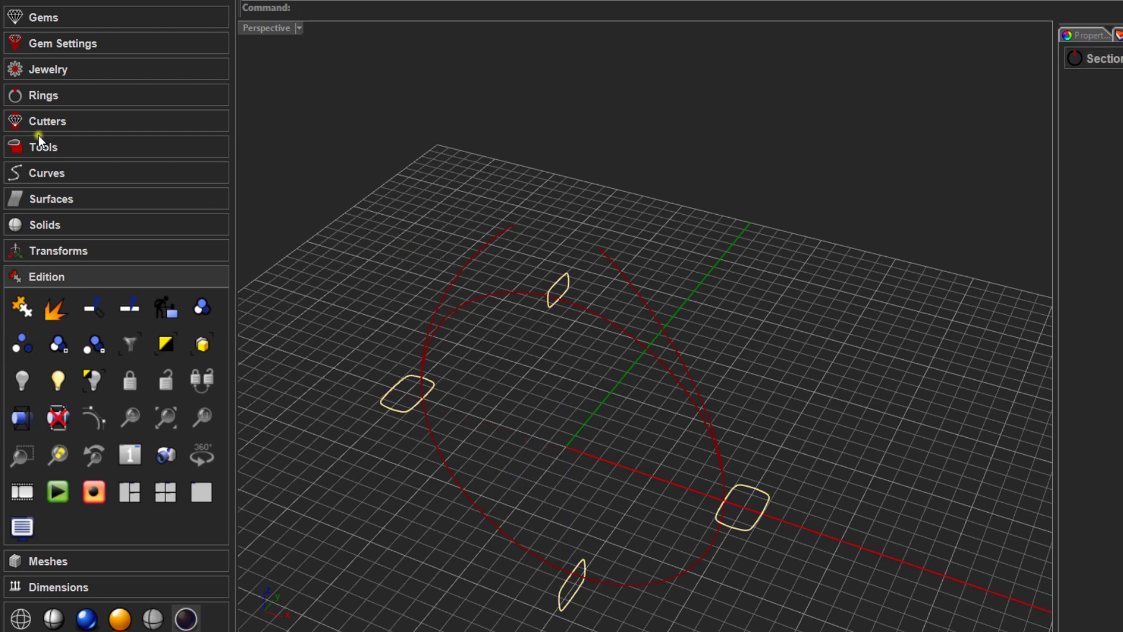
# Step: Start Profile Placer on the open shoulder curve, with profile width 1.80 and height 1.30
pyautogui.click(468, 263)
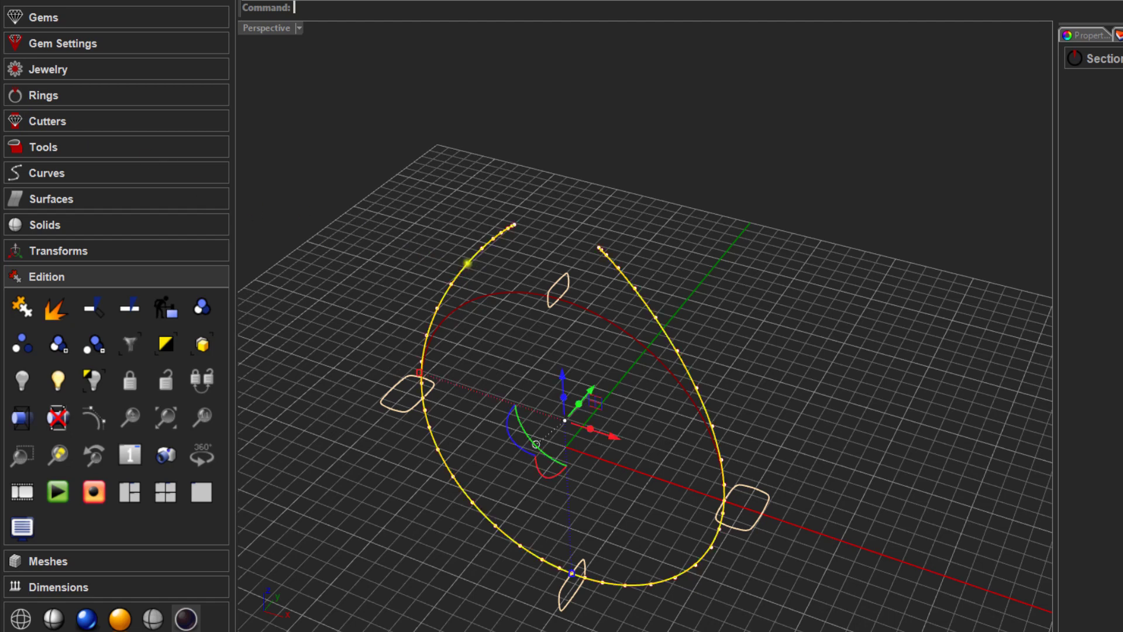
pyautogui.click(16, 148)
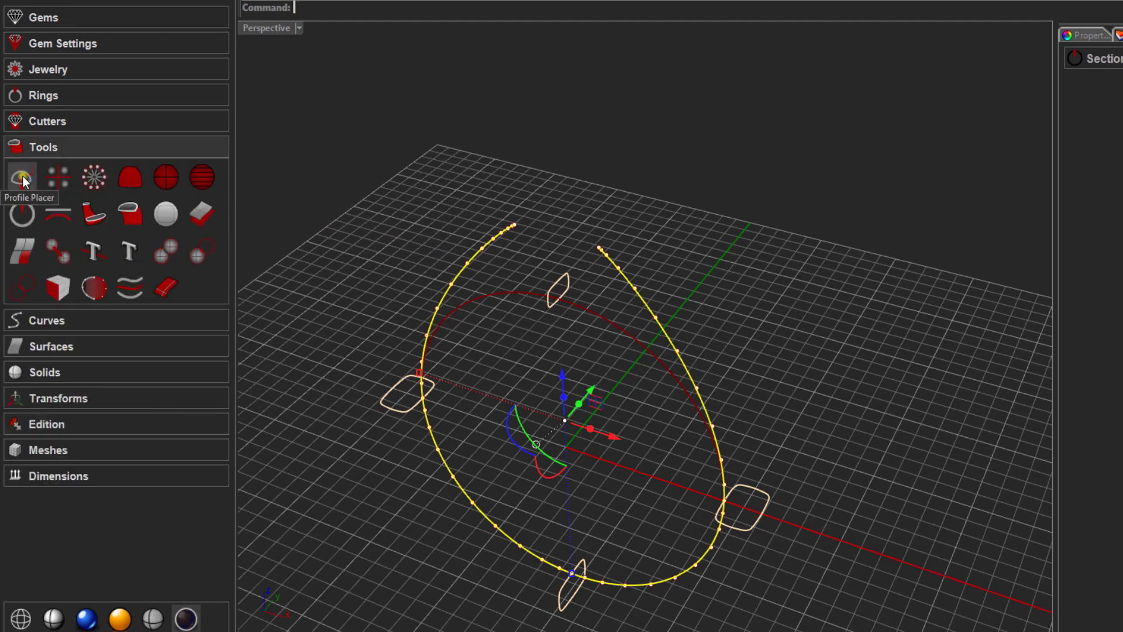
pyautogui.click(23, 178)
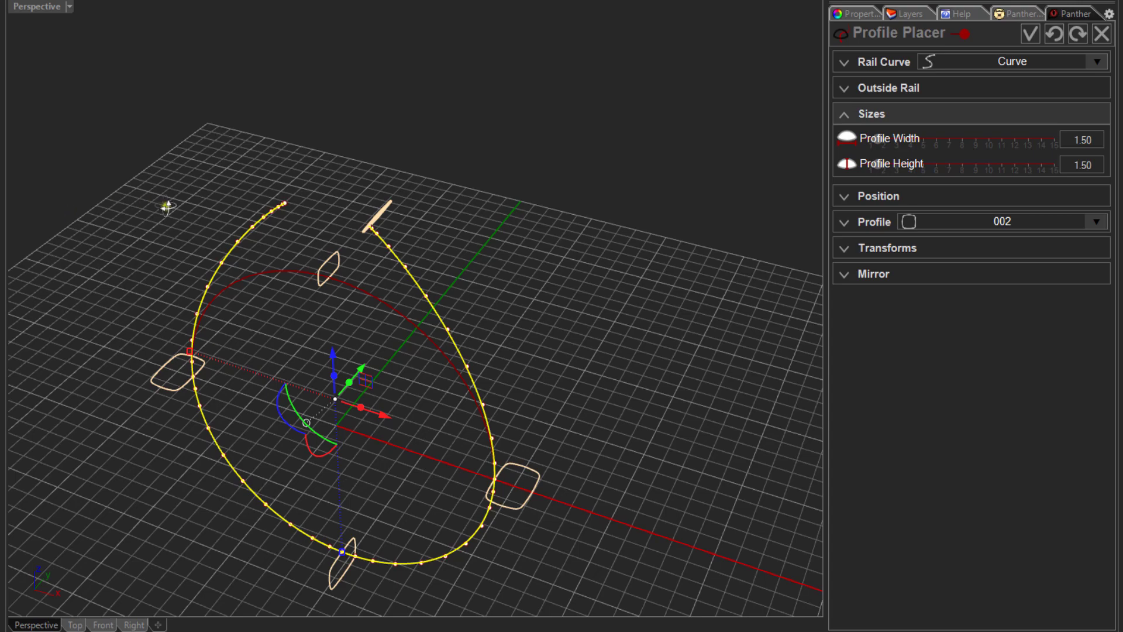
pyautogui.moveTo(165, 206); pyautogui.dragTo(351, 246, button='right')
pyautogui.scroll(3, 509, 282)
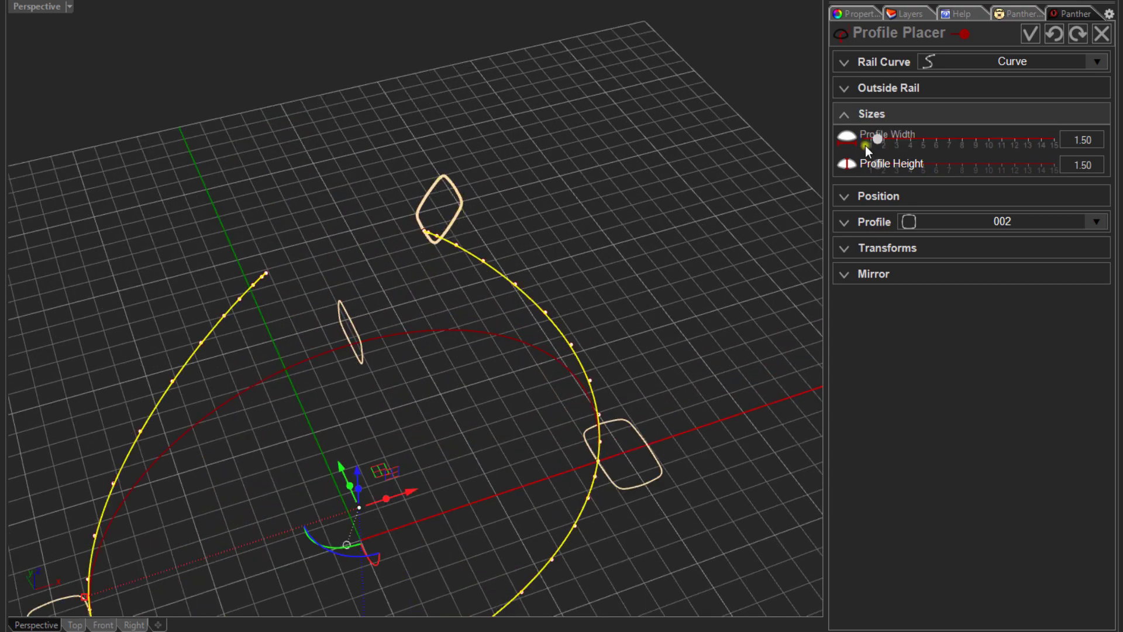
pyautogui.moveTo(877, 143); pyautogui.dragTo(873, 174)
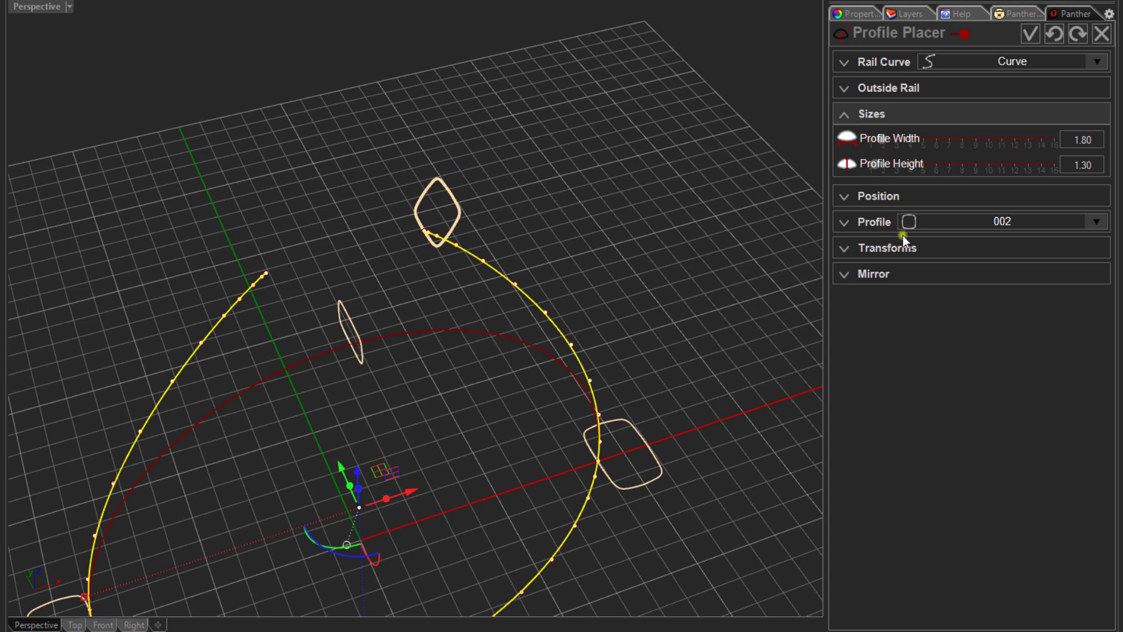
# Step: Switch the placed profile to shape 011, and set its height to 1.80 and width to 1.60
pyautogui.click(1096, 223)
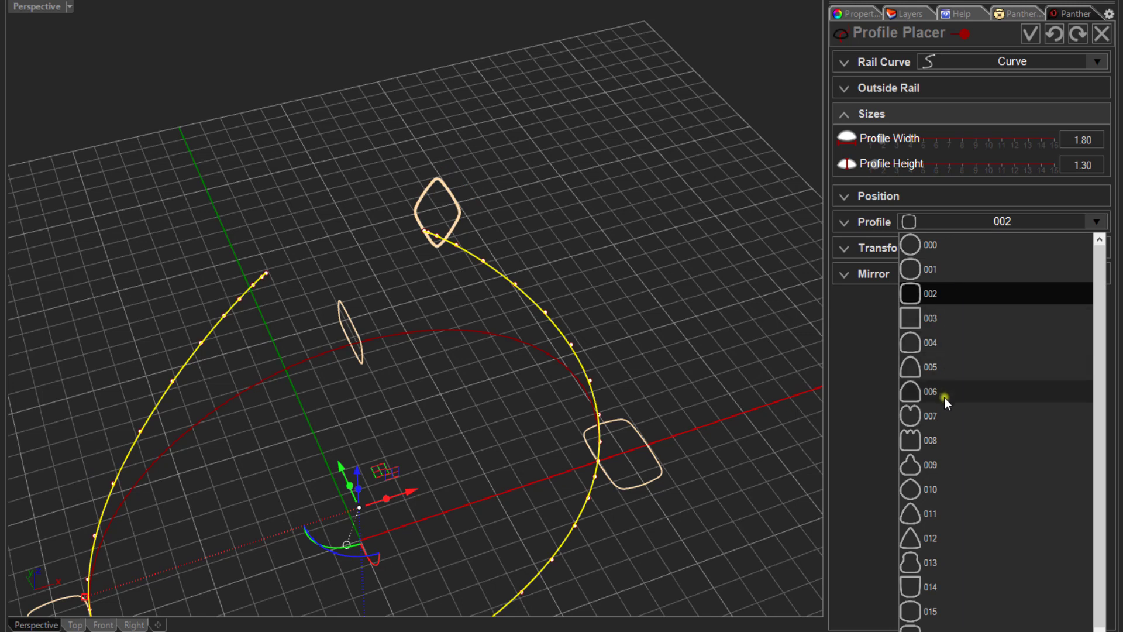
pyautogui.click(950, 517)
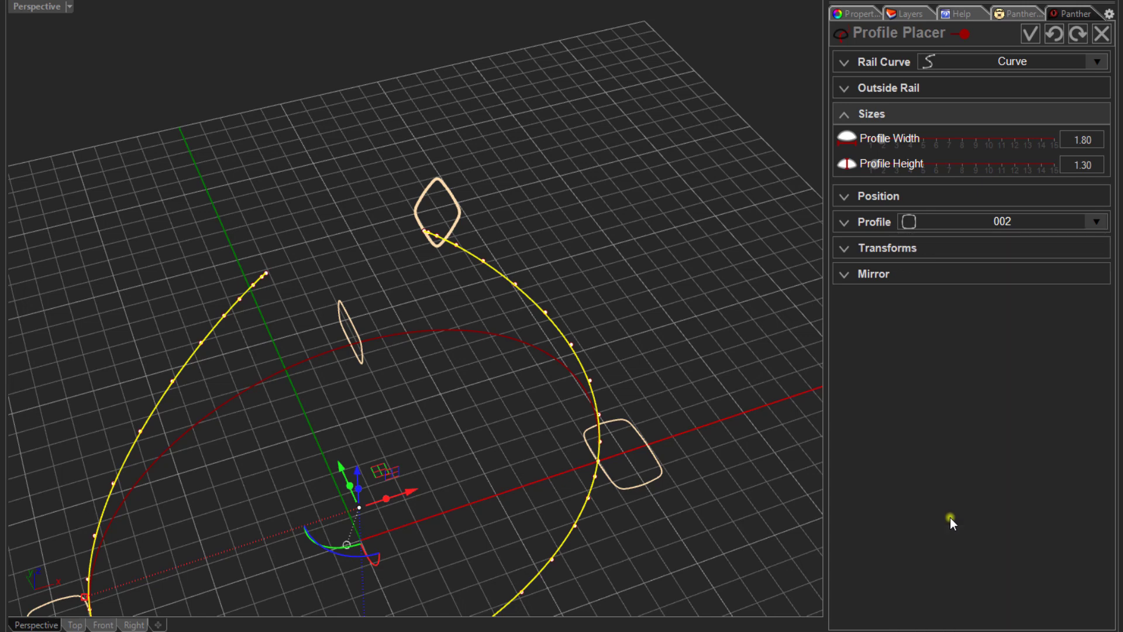
pyautogui.moveTo(641, 299); pyautogui.dragTo(687, 290, button='right')
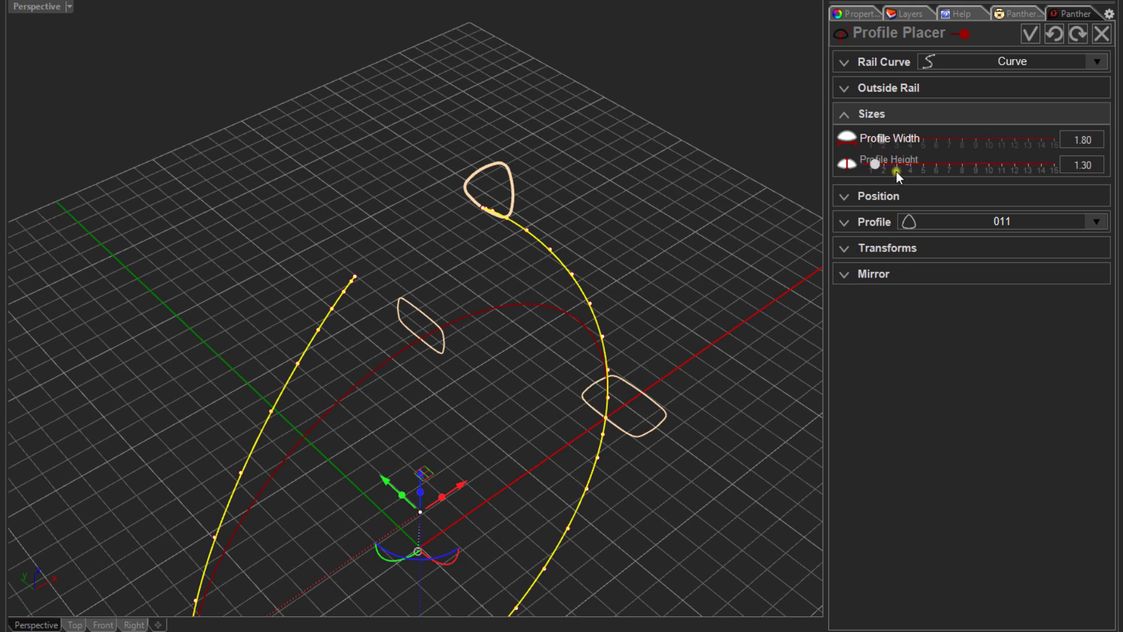
pyautogui.click(878, 165)
pyautogui.moveTo(880, 163); pyautogui.dragTo(879, 142)
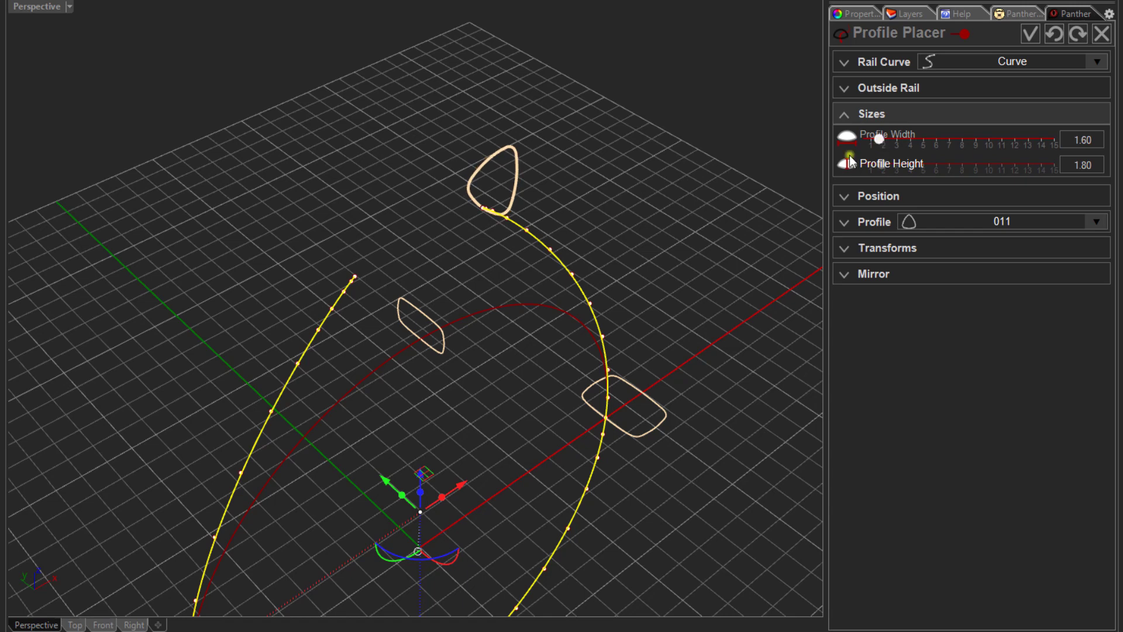
# Step: Turn on Mirror Profile in the Y direction to place a matching profile on the opposite shoulder end
pyautogui.moveTo(650, 176); pyautogui.dragTo(535, 212, button='right')
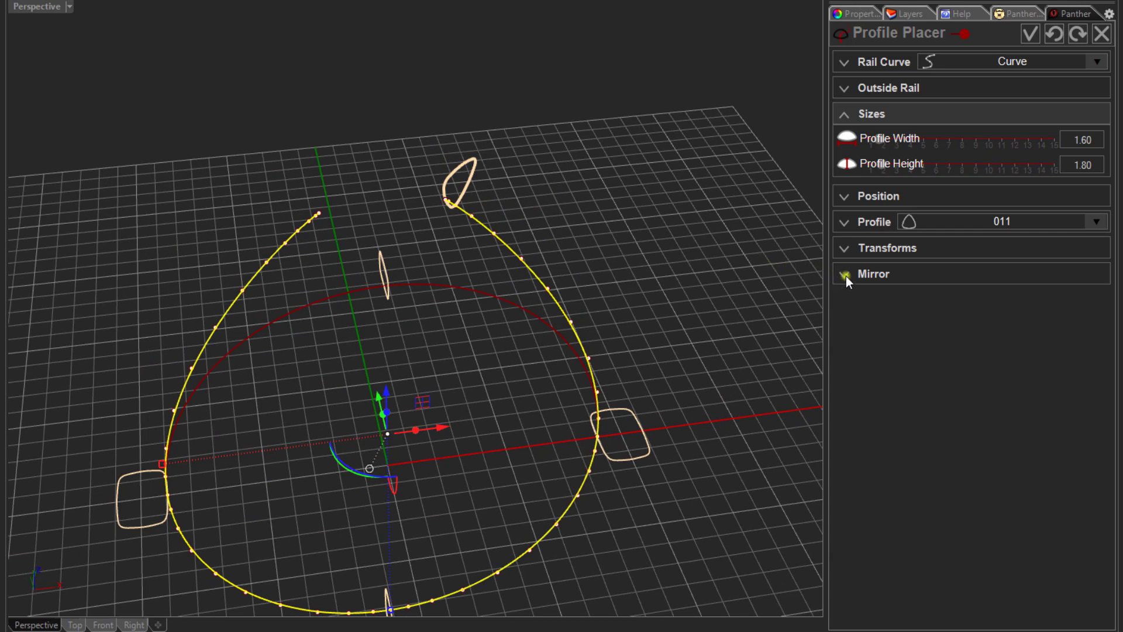
pyautogui.click(904, 274)
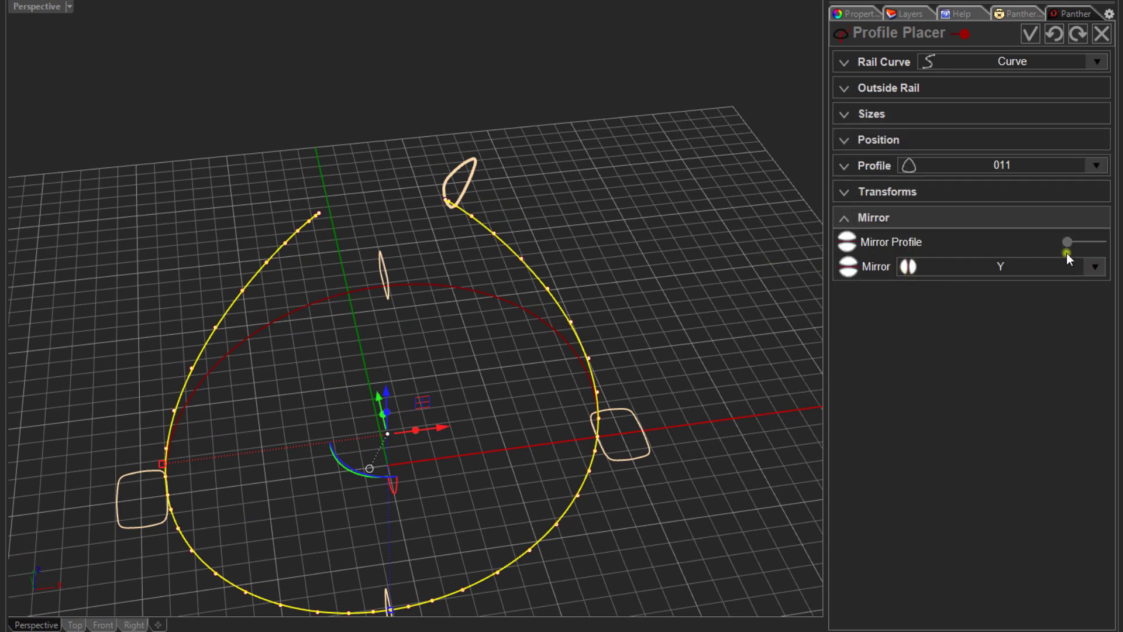
pyautogui.click(1090, 245)
pyautogui.moveTo(736, 254); pyautogui.dragTo(622, 274, button='right')
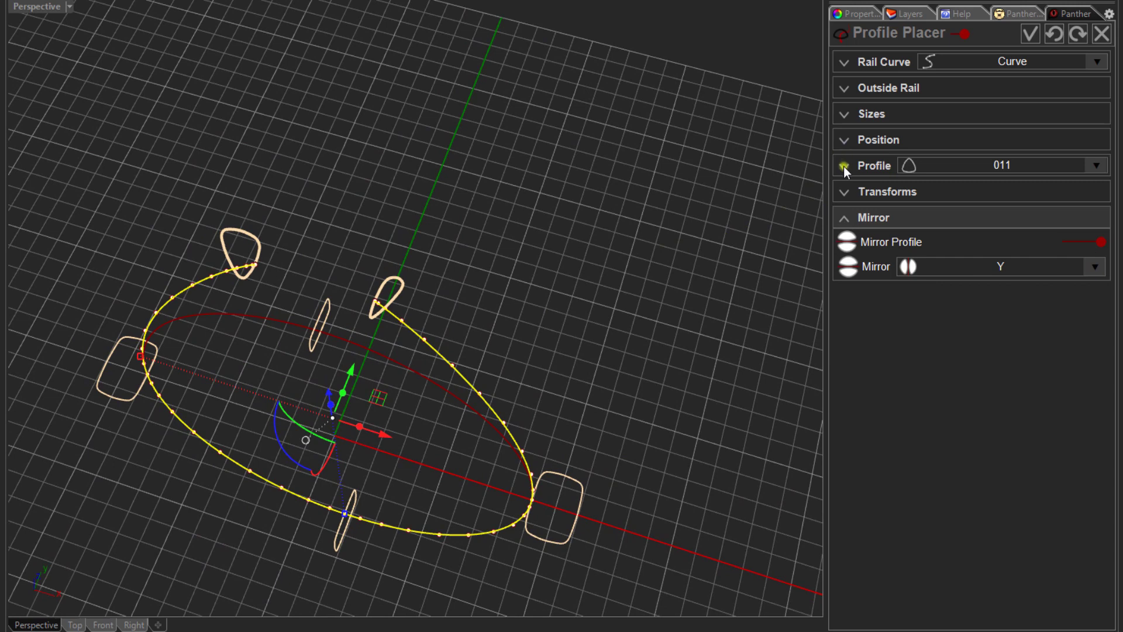
# Step: Set the mirrored profiles' width to 1.80 and accept the Profile Placer
pyautogui.click(847, 114)
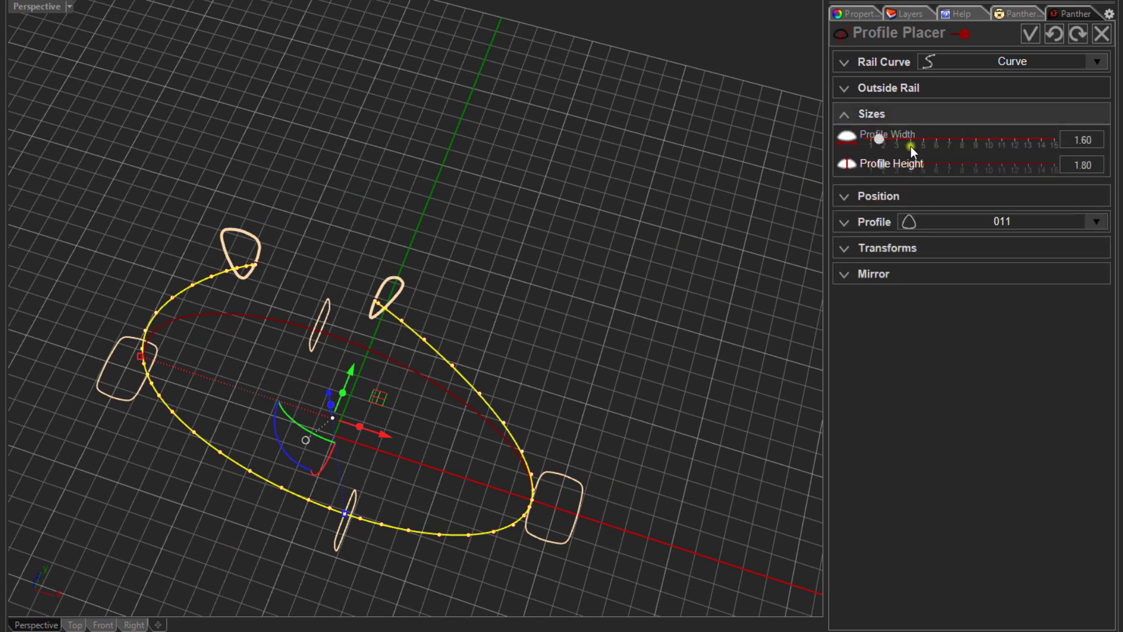
pyautogui.click(884, 138)
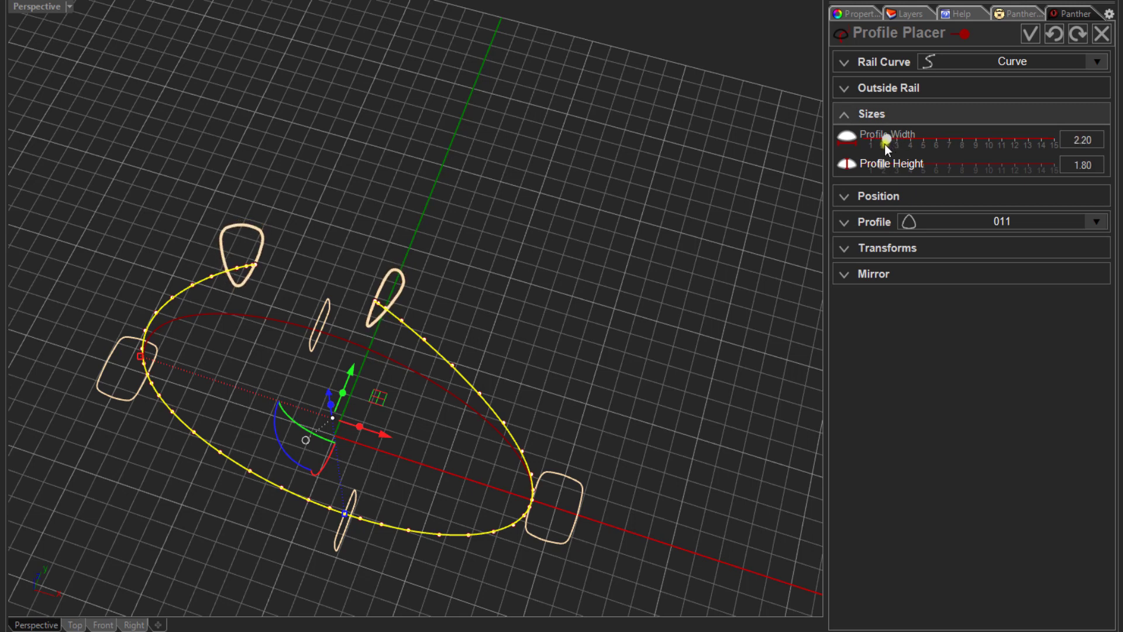
pyautogui.moveTo(884, 144); pyautogui.dragTo(882, 144)
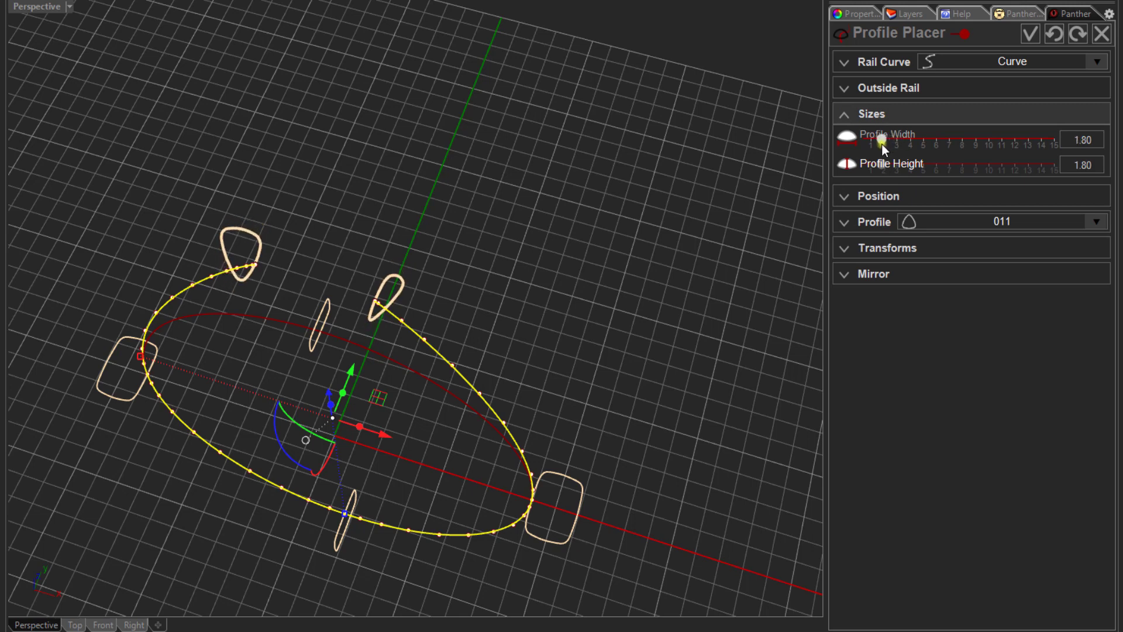
pyautogui.click(1031, 37)
# Step: Start a one-rail sweep using the open shoulder curve as the rail
pyautogui.moveTo(501, 202); pyautogui.dragTo(489, 170, button='right')
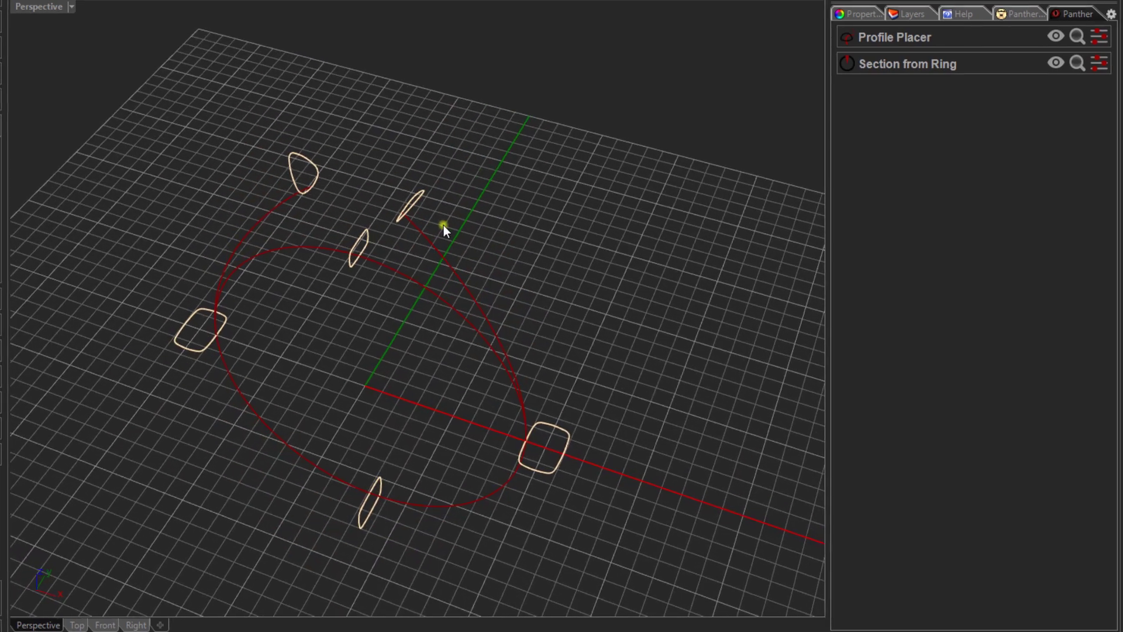
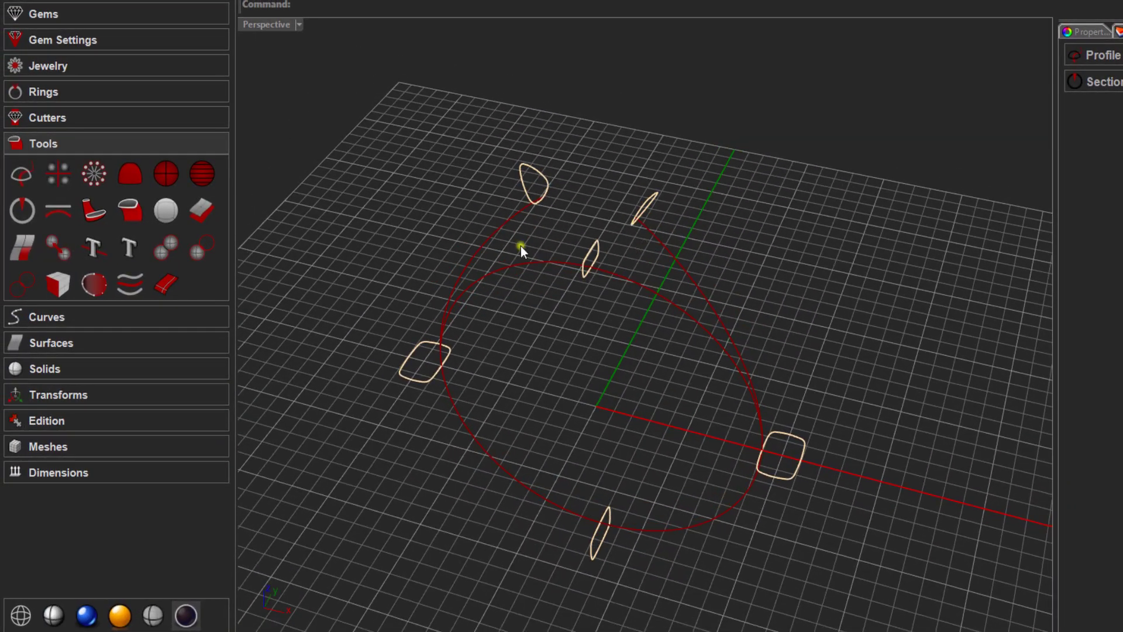
pyautogui.moveTo(527, 254); pyautogui.dragTo(715, 348, button='right')
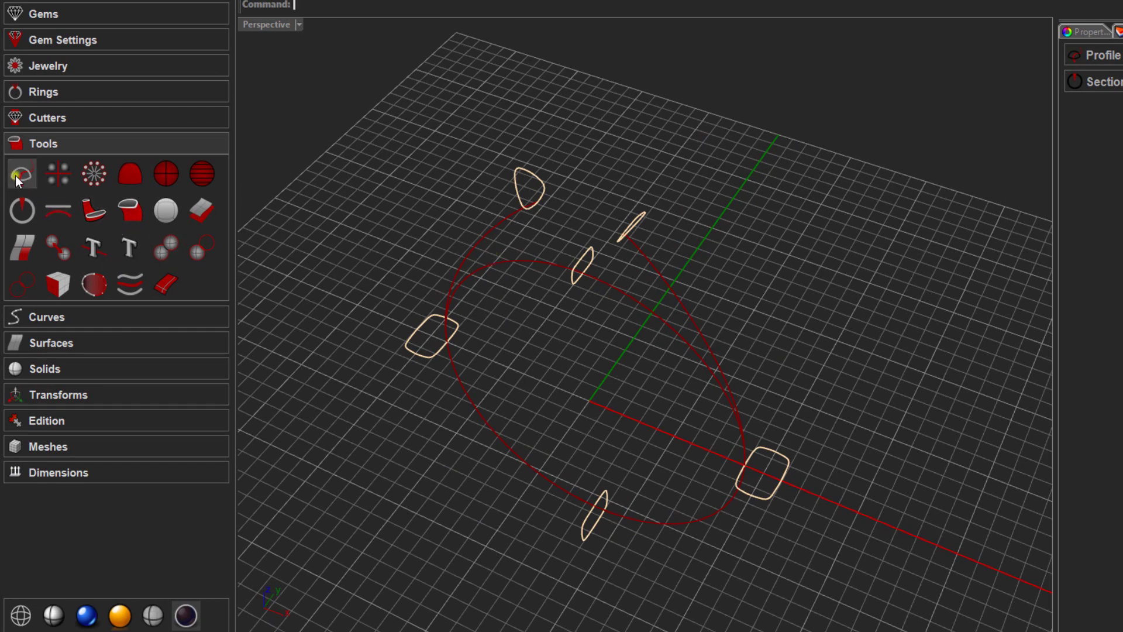
pyautogui.click(20, 342)
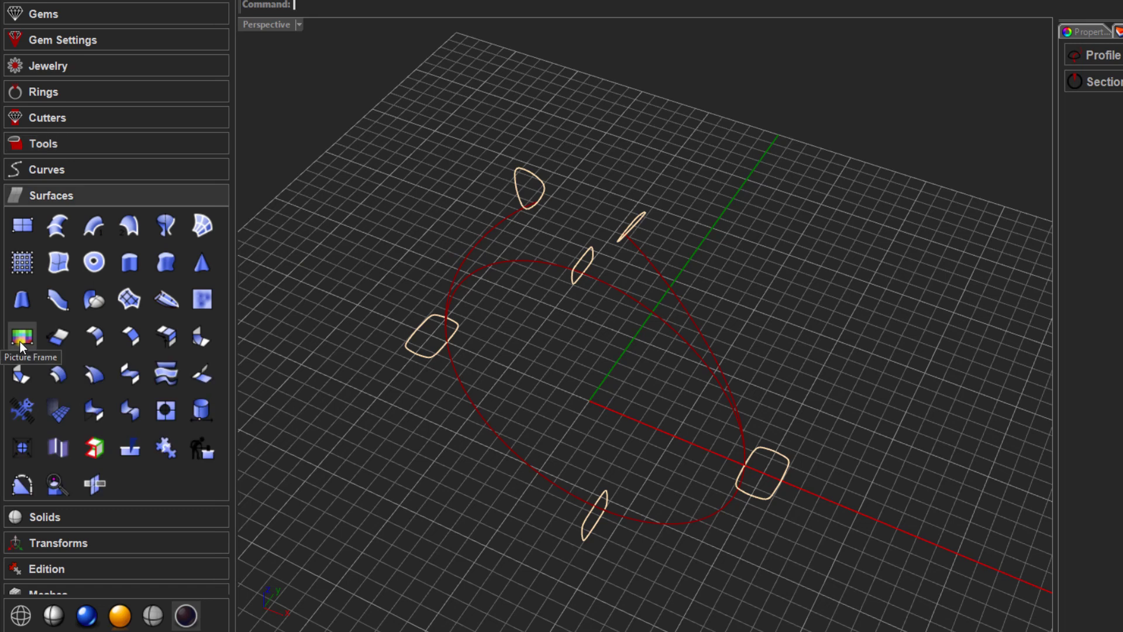
pyautogui.click(91, 225)
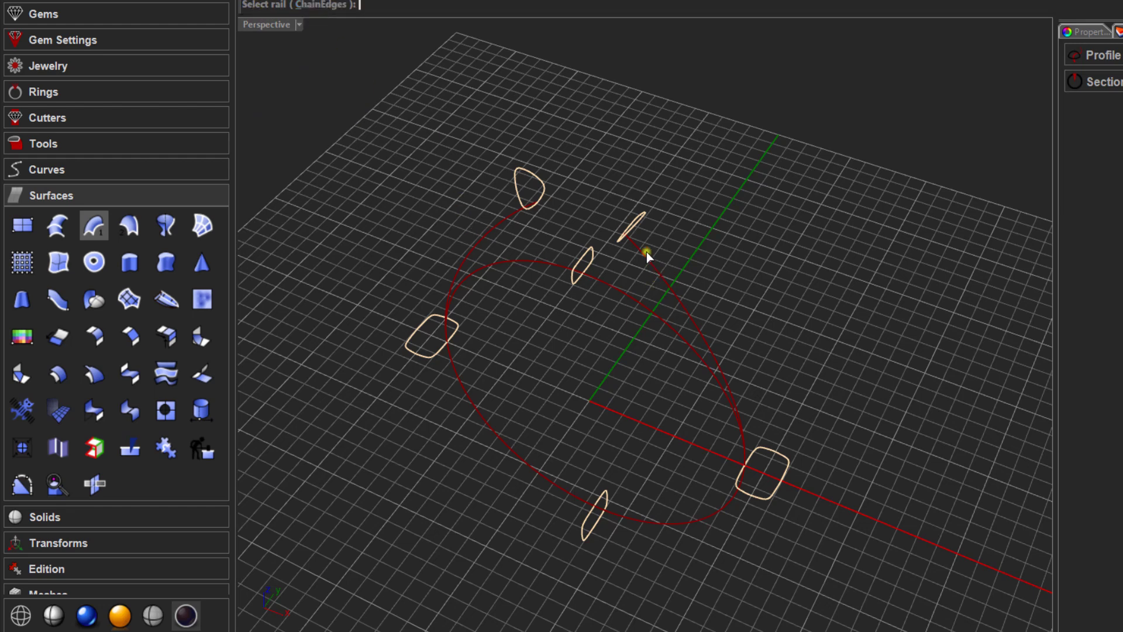
pyautogui.click(664, 283)
pyautogui.moveTo(665, 284); pyautogui.dragTo(636, 223, button='right')
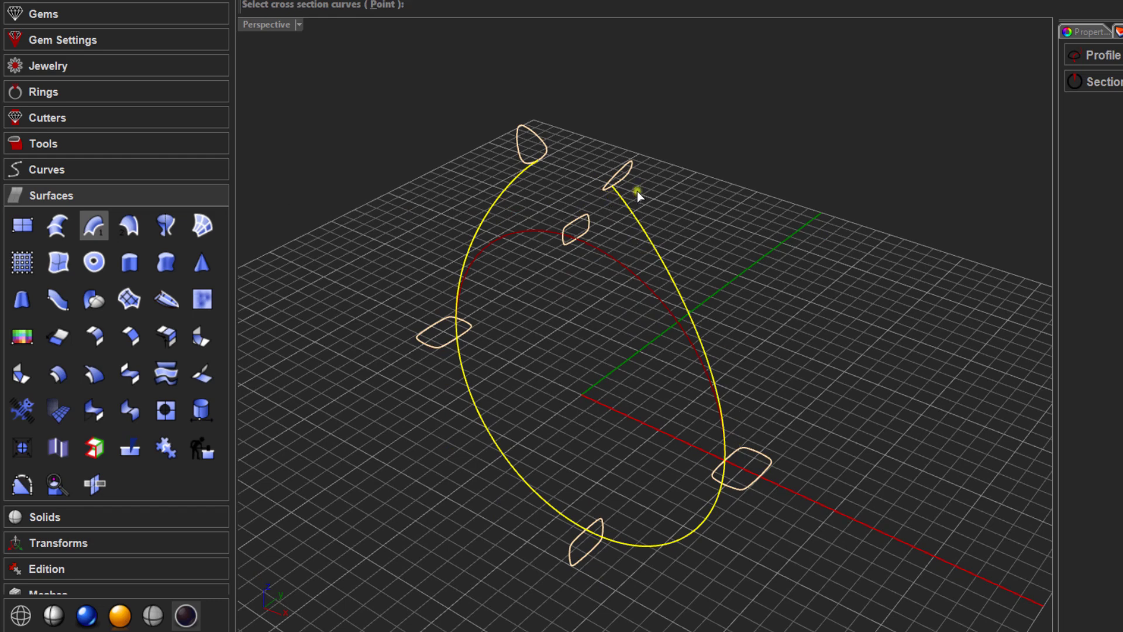
# Step: Sweep the two end profiles, both side profiles and the bottom profile along the rail, using Freeform frame style and unchanged cross sections
pyautogui.click(627, 176)
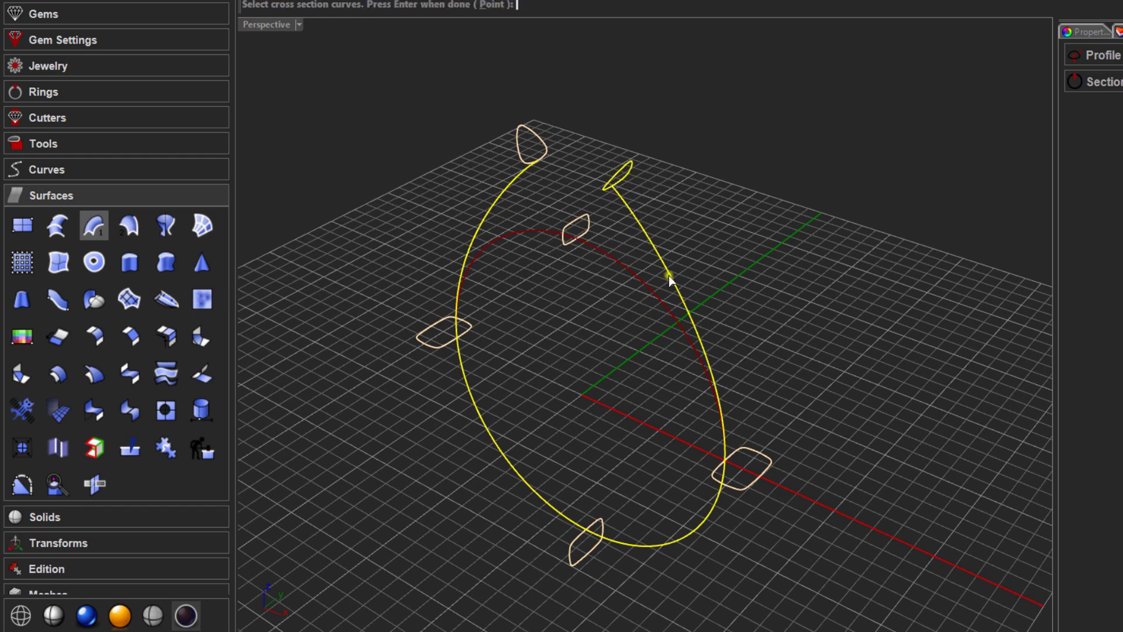
pyautogui.click(756, 459)
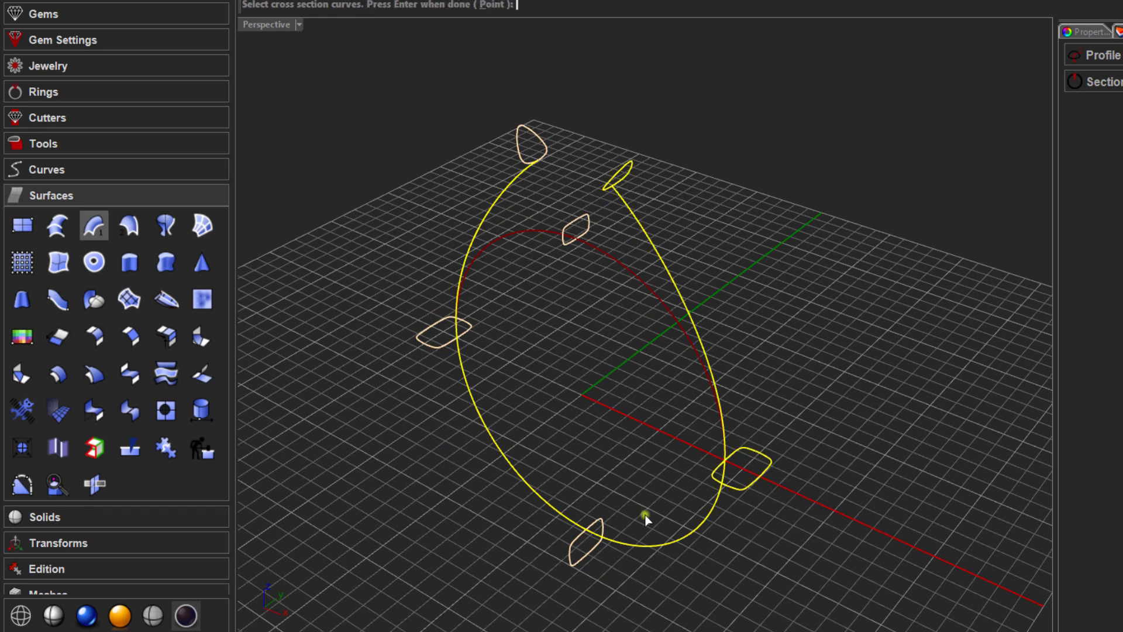
pyautogui.click(438, 348)
pyautogui.press('Return')
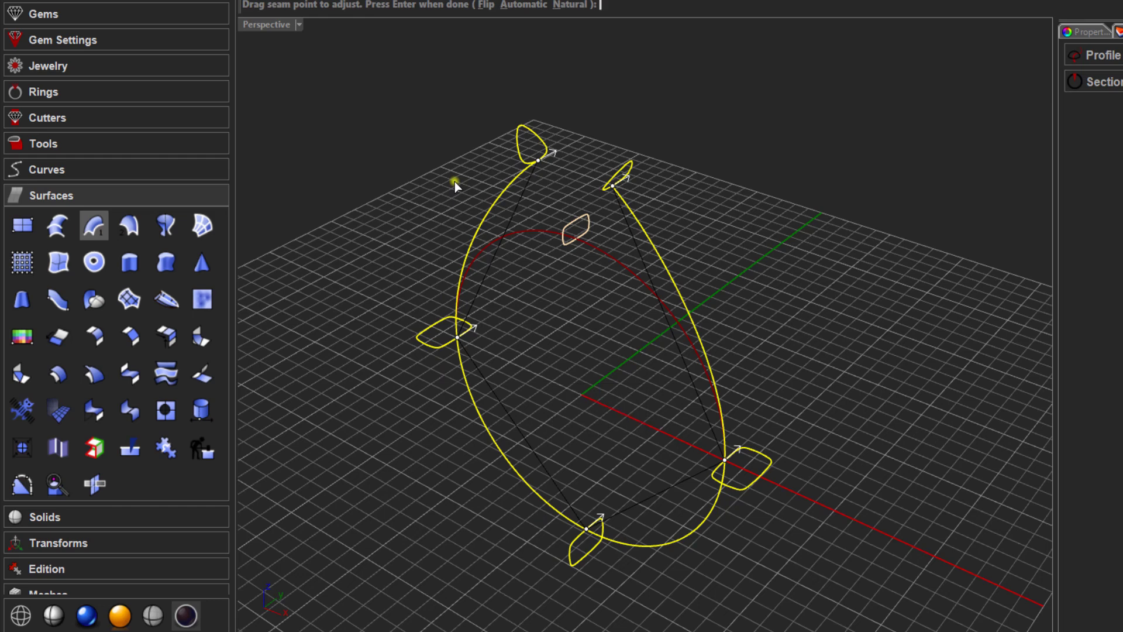
pyautogui.press('Return')
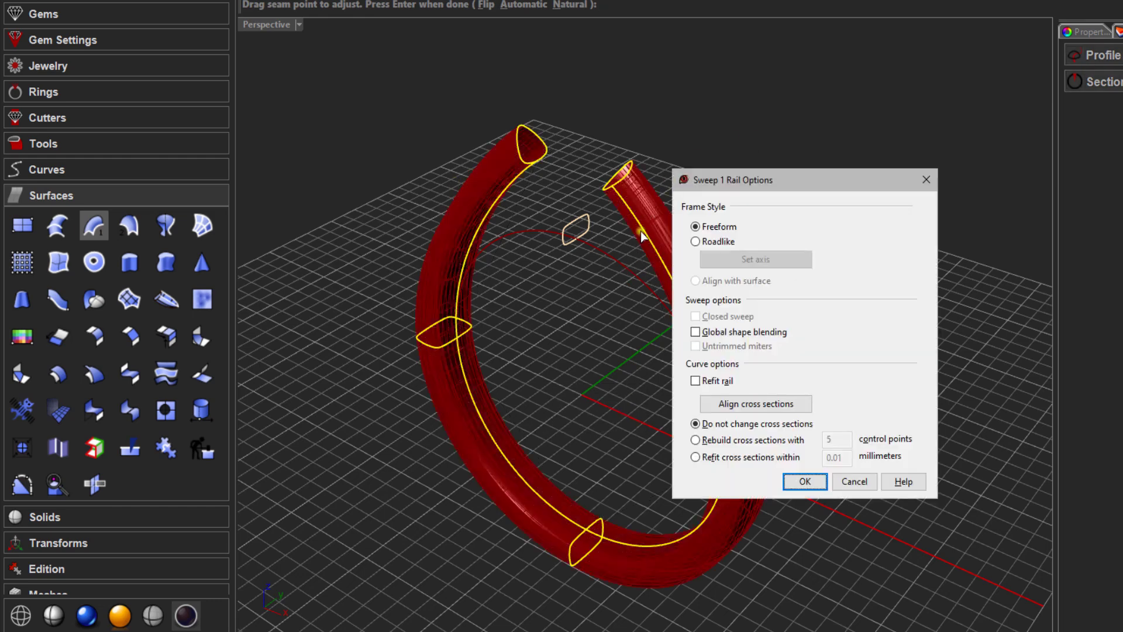
pyautogui.moveTo(741, 185); pyautogui.dragTo(780, 151)
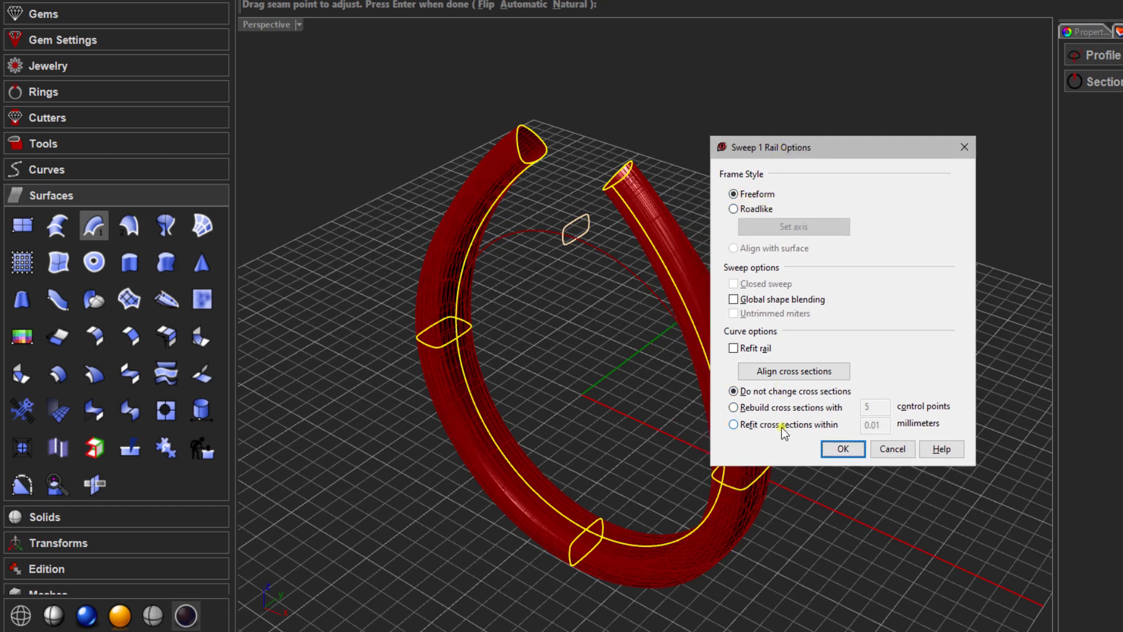
pyautogui.click(843, 450)
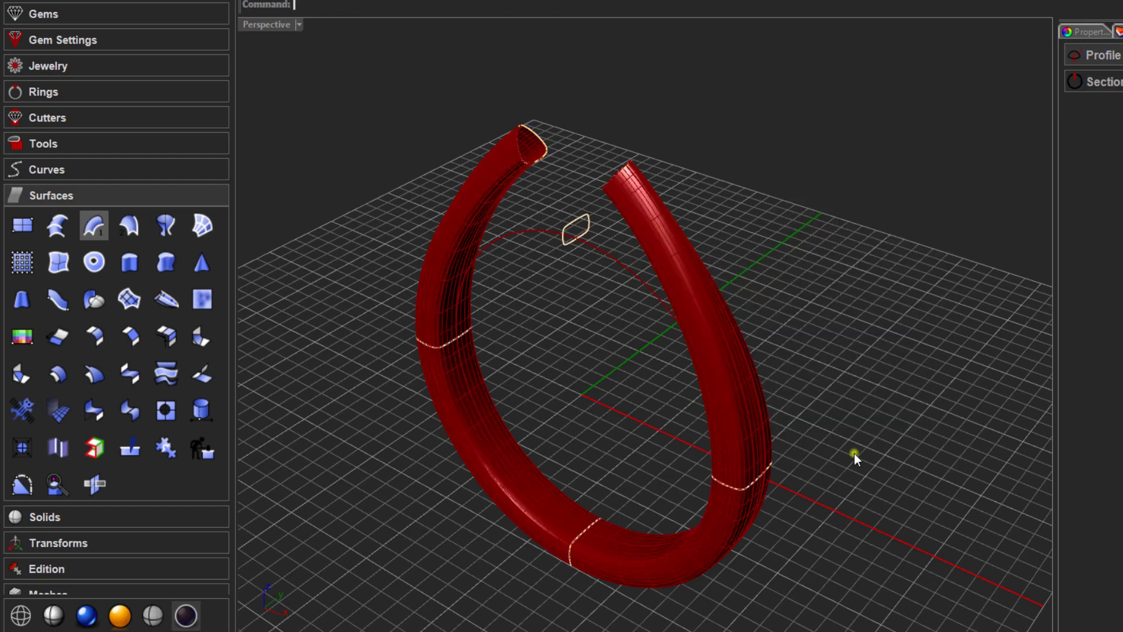
# Step: Start a one-rail sweep along the inner top arc, with the two side profiles and the arc's middle profile as cross sections
pyautogui.moveTo(574, 326)
pyautogui.mouseDown(button='right')
pyautogui.moveTo(582, 276)
pyautogui.moveTo(641, 276)
pyautogui.moveTo(743, 353)
pyautogui.moveTo(758, 333)
pyautogui.moveTo(589, 326)
pyautogui.mouseUp(button='right')
pyautogui.scroll(2, 546, 167)
pyautogui.moveTo(547, 163); pyautogui.dragTo(559, 179, button='right')
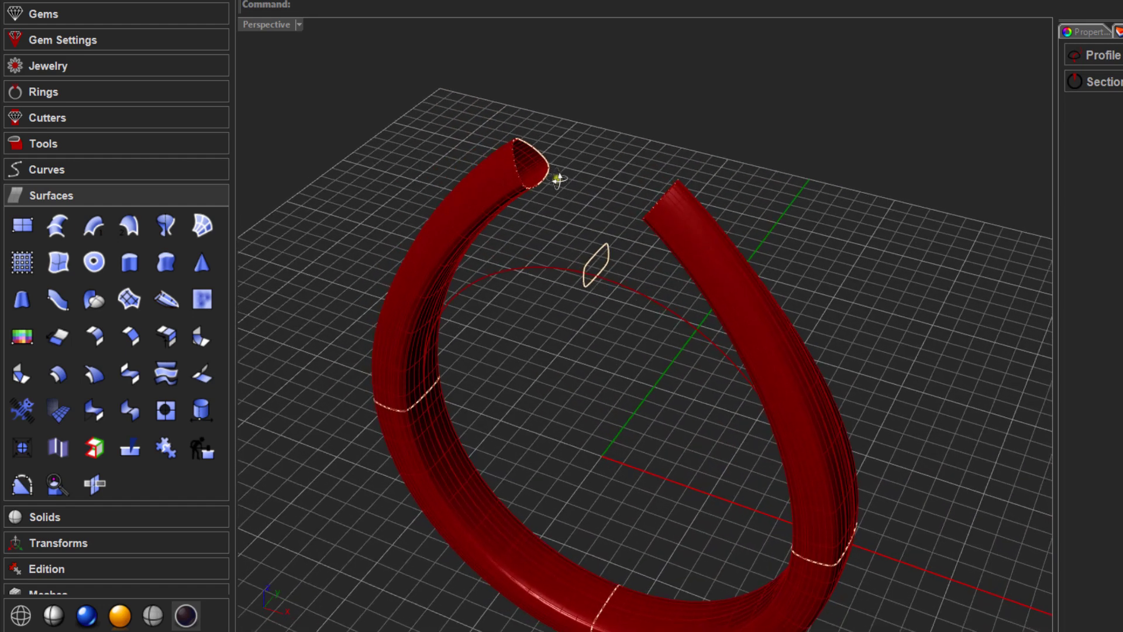
pyautogui.moveTo(531, 289); pyautogui.dragTo(506, 293, button='right')
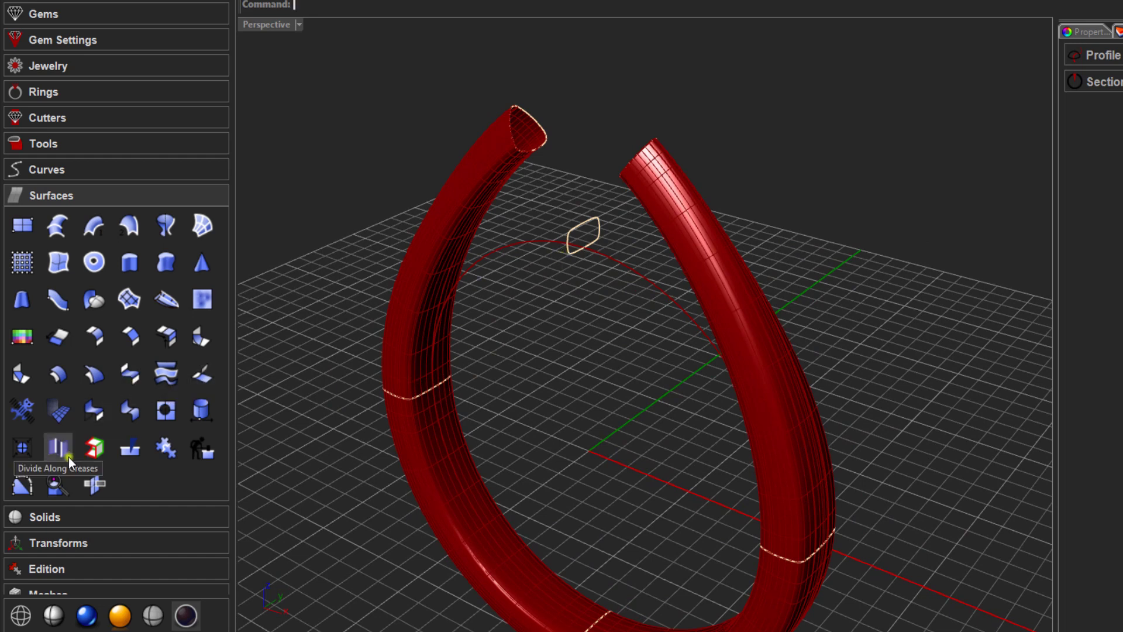
pyautogui.click(92, 228)
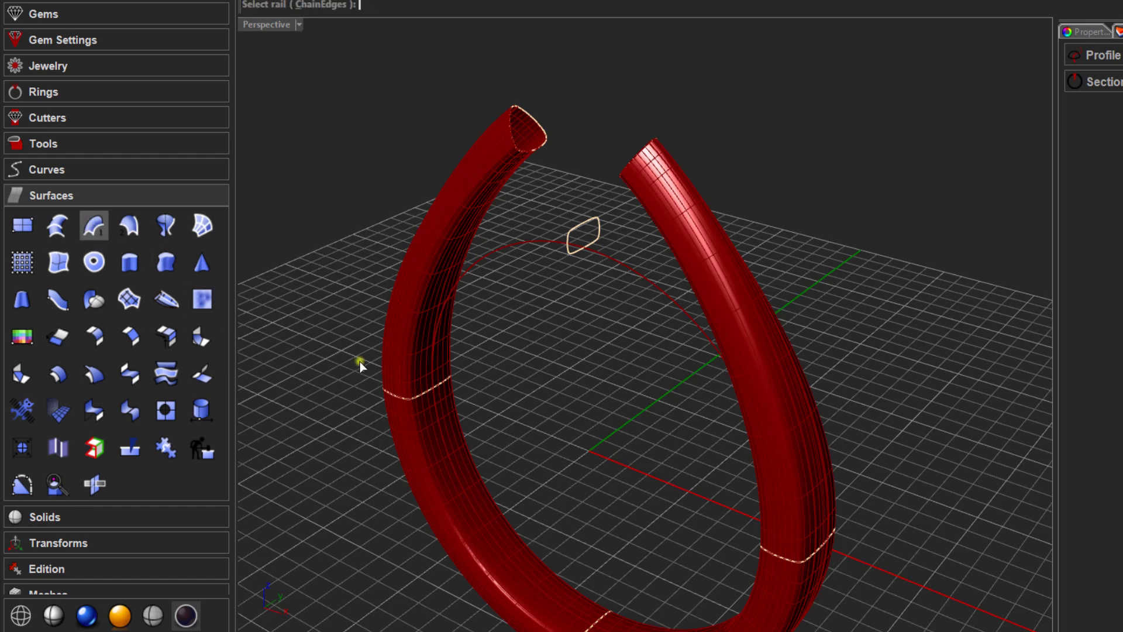
pyautogui.click(504, 248)
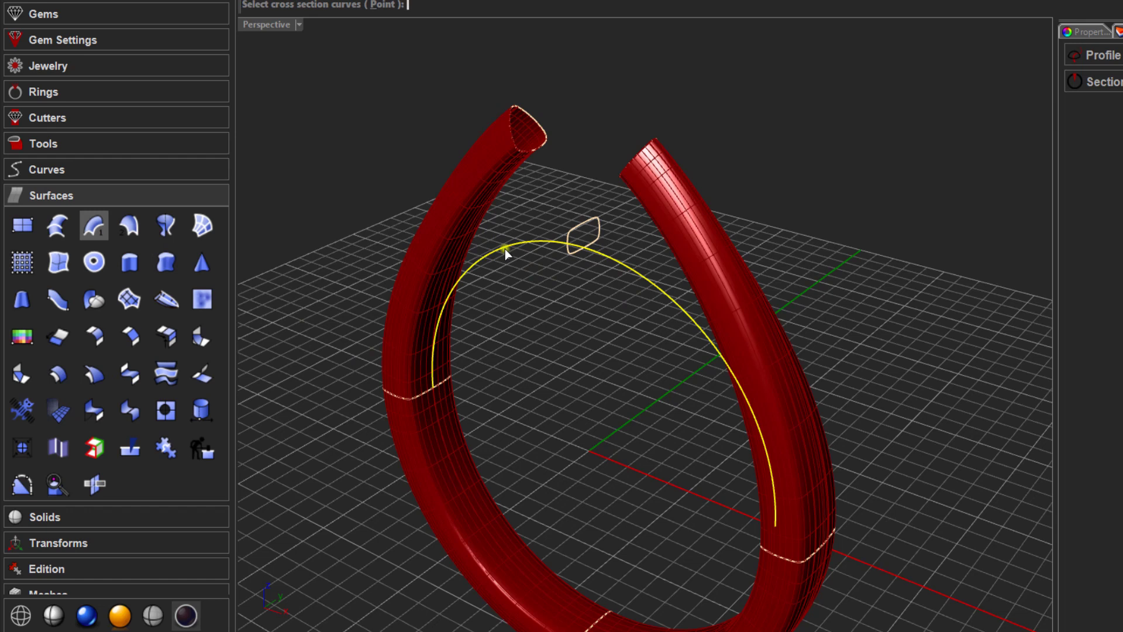
pyautogui.click(392, 396)
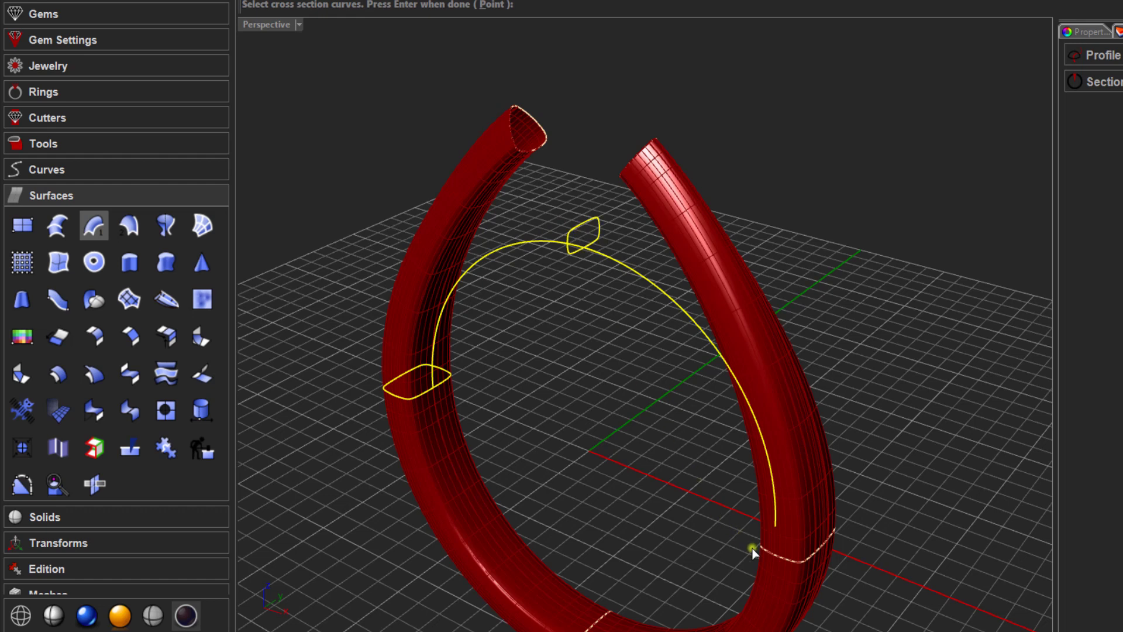
pyautogui.click(769, 553)
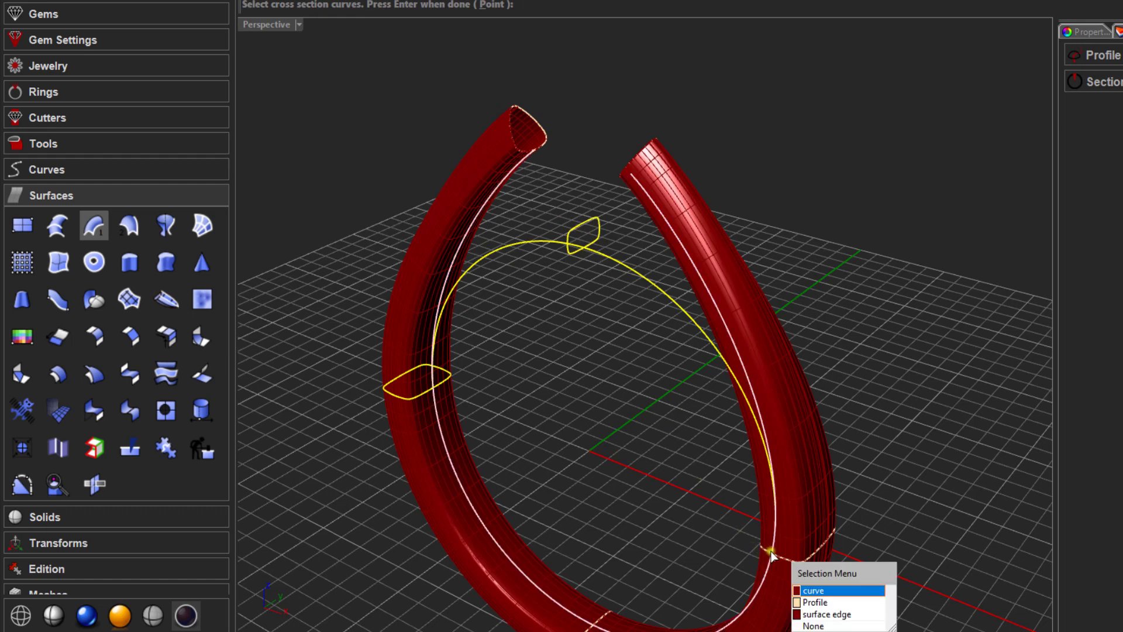
pyautogui.click(809, 603)
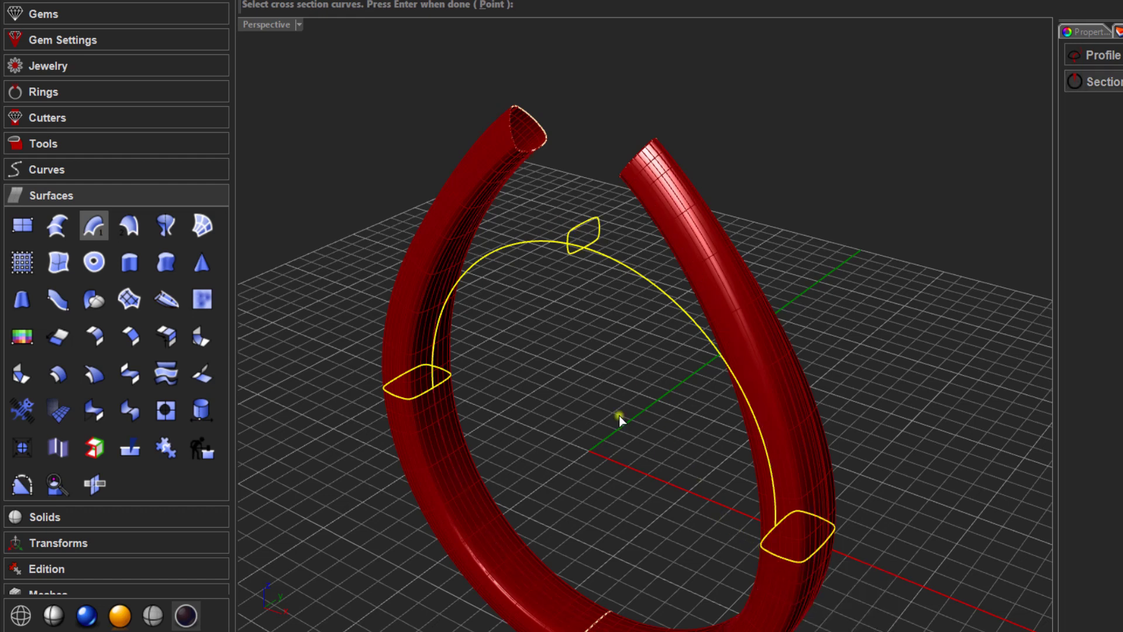
pyautogui.press('Return')
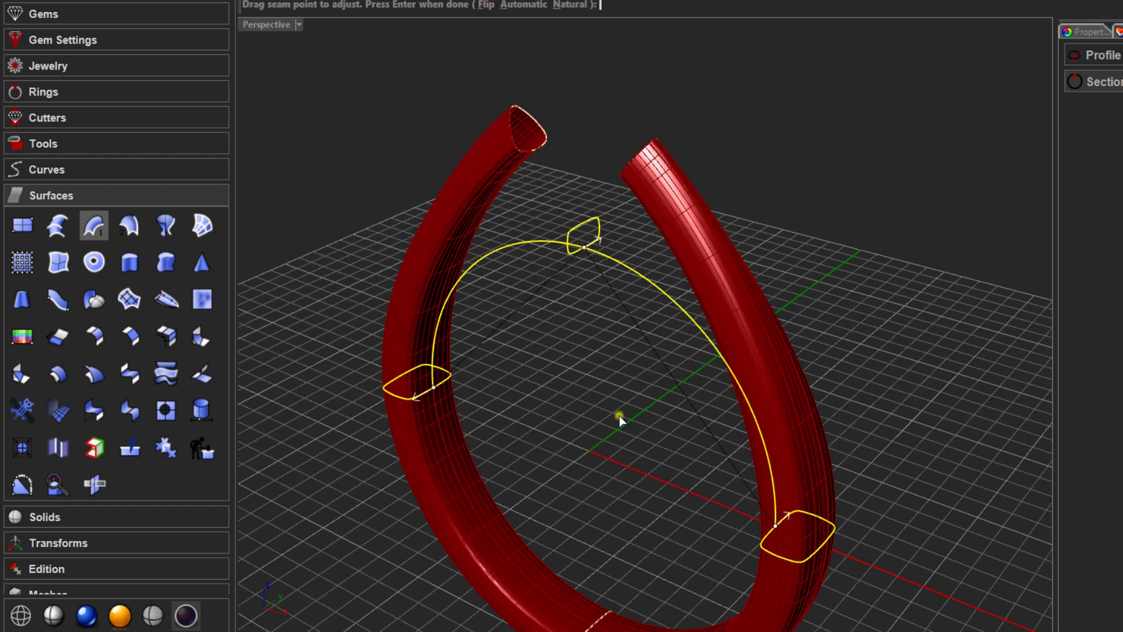
# Step: Flip the seam direction of the mismatched side profile and create the arc sweep with Freeform frame style and unchanged cross sections
pyautogui.moveTo(620, 415); pyautogui.dragTo(588, 378, button='right')
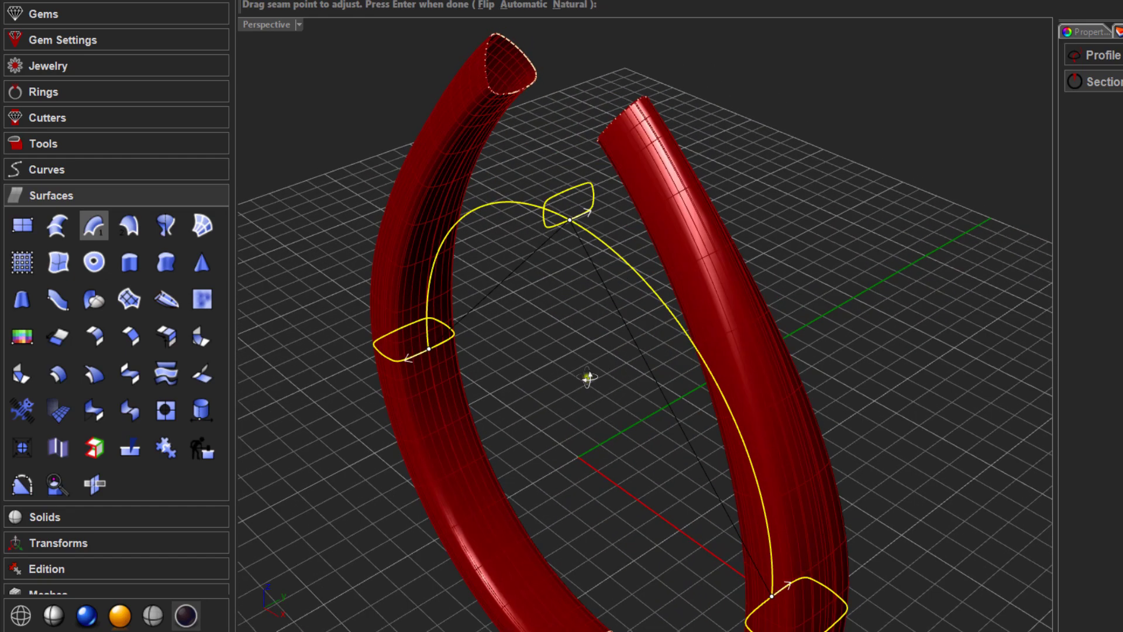
pyautogui.scroll(-2, 592, 378)
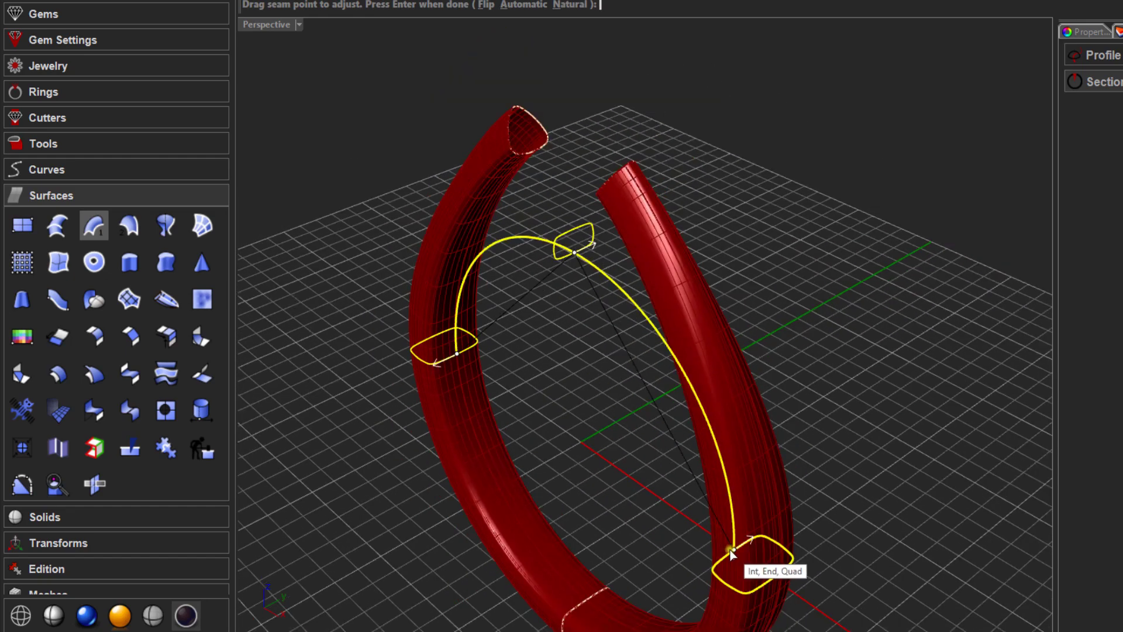
pyautogui.scroll(2, 468, 369)
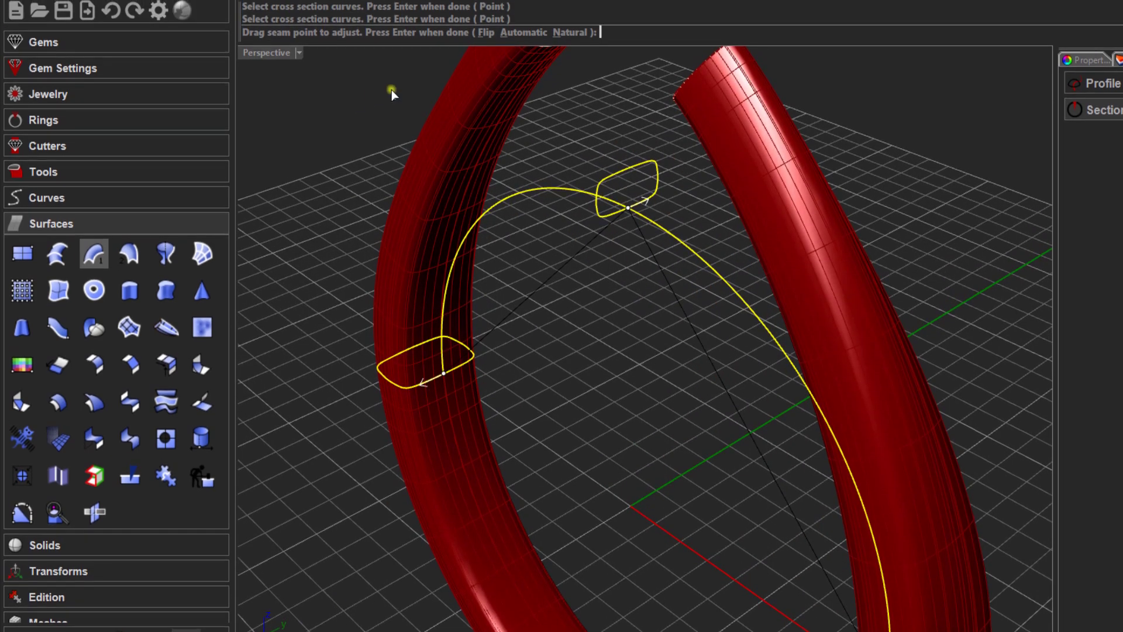
pyautogui.click(486, 33)
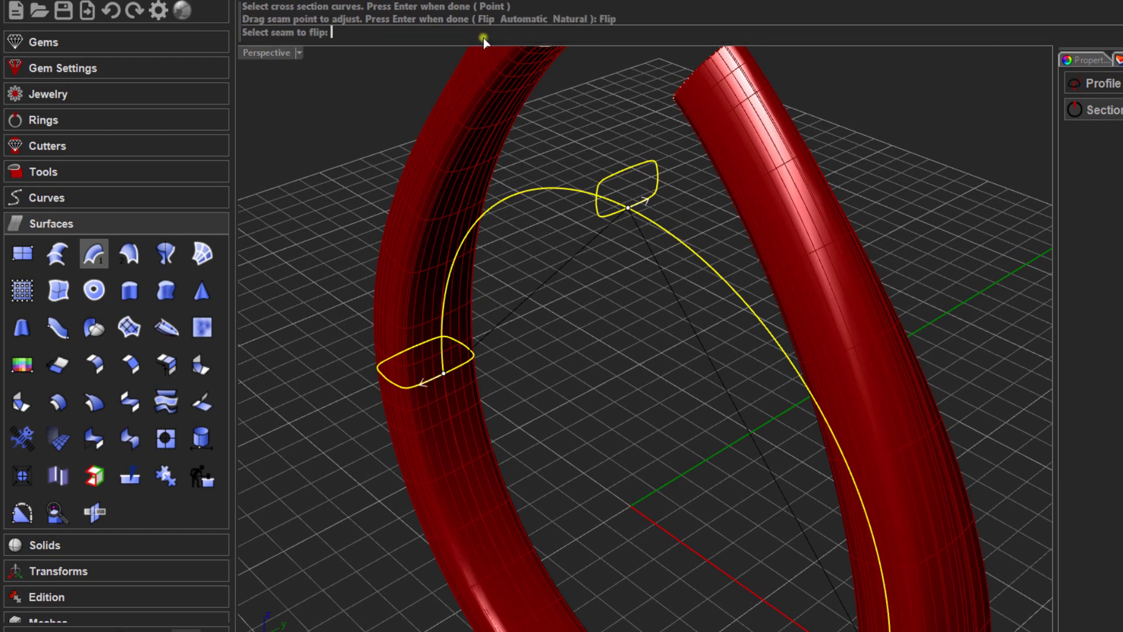
pyautogui.click(444, 375)
pyautogui.moveTo(607, 367); pyautogui.dragTo(626, 386, button='right')
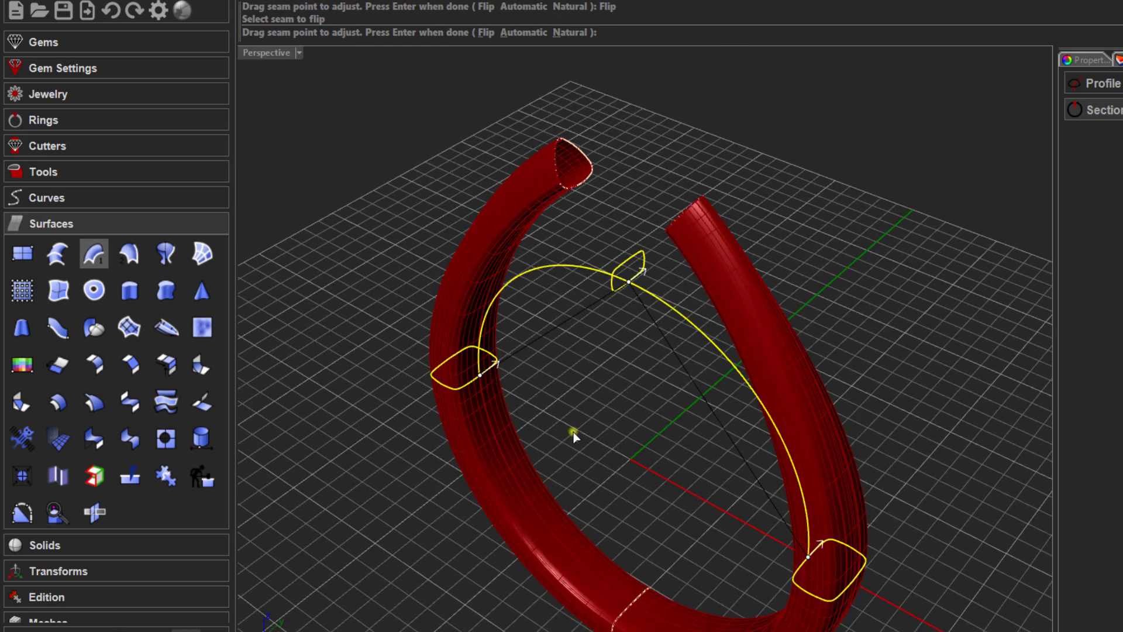
pyautogui.press('Return')
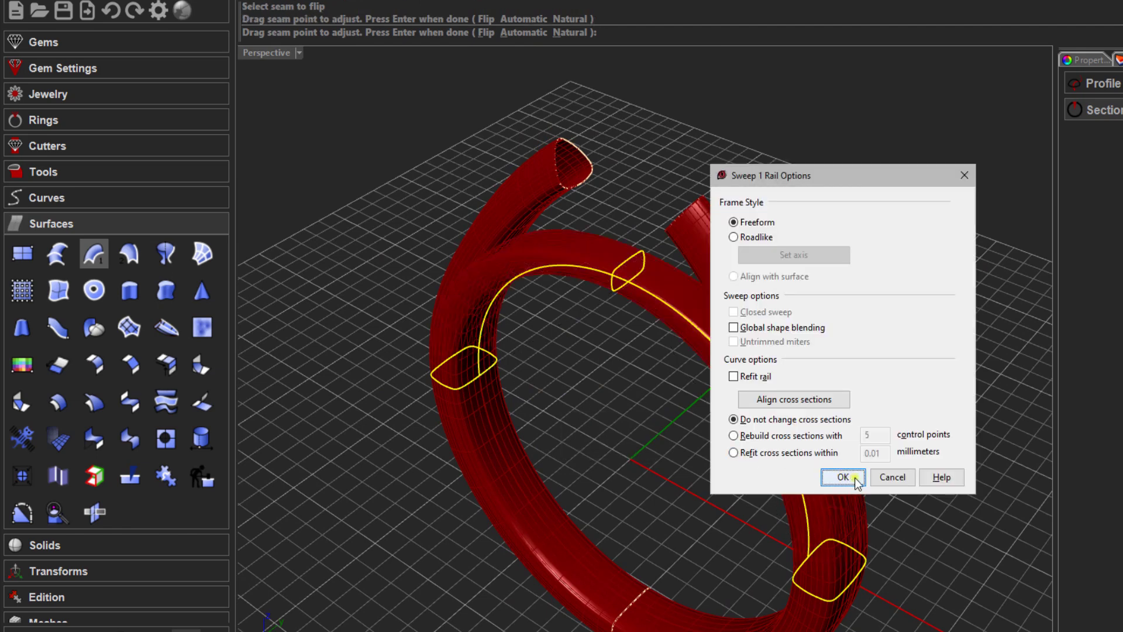
pyautogui.click(845, 478)
# Step: Adjust the middle profile at the top of the inner arc with the gumball to update the sweep through history
pyautogui.moveTo(639, 399); pyautogui.dragTo(599, 378, button='right')
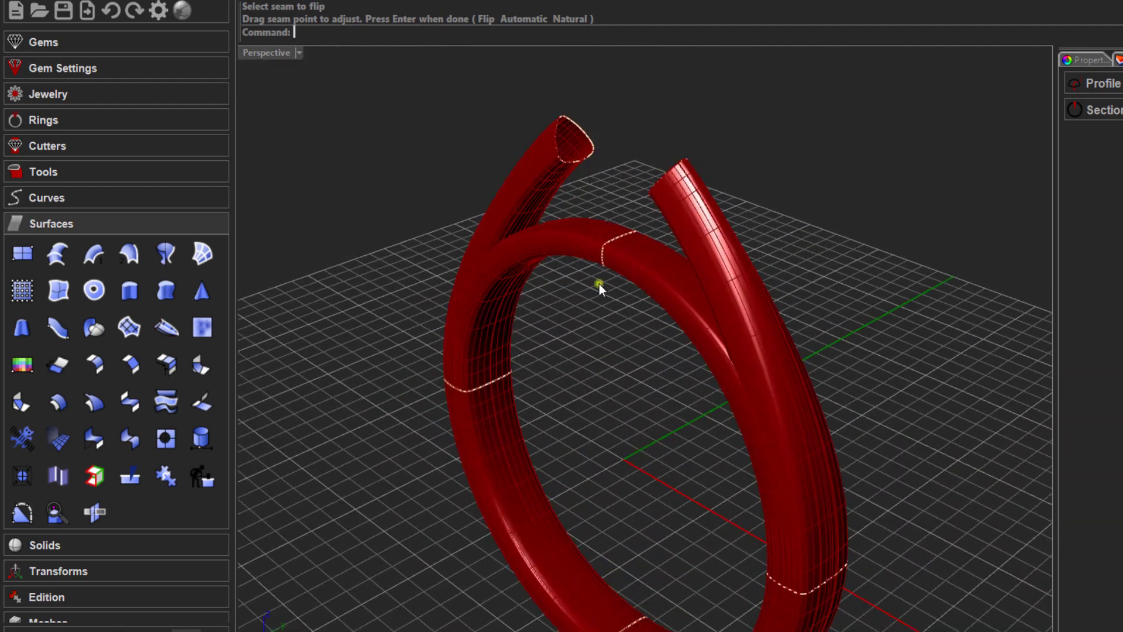
pyautogui.scroll(4, 599, 283)
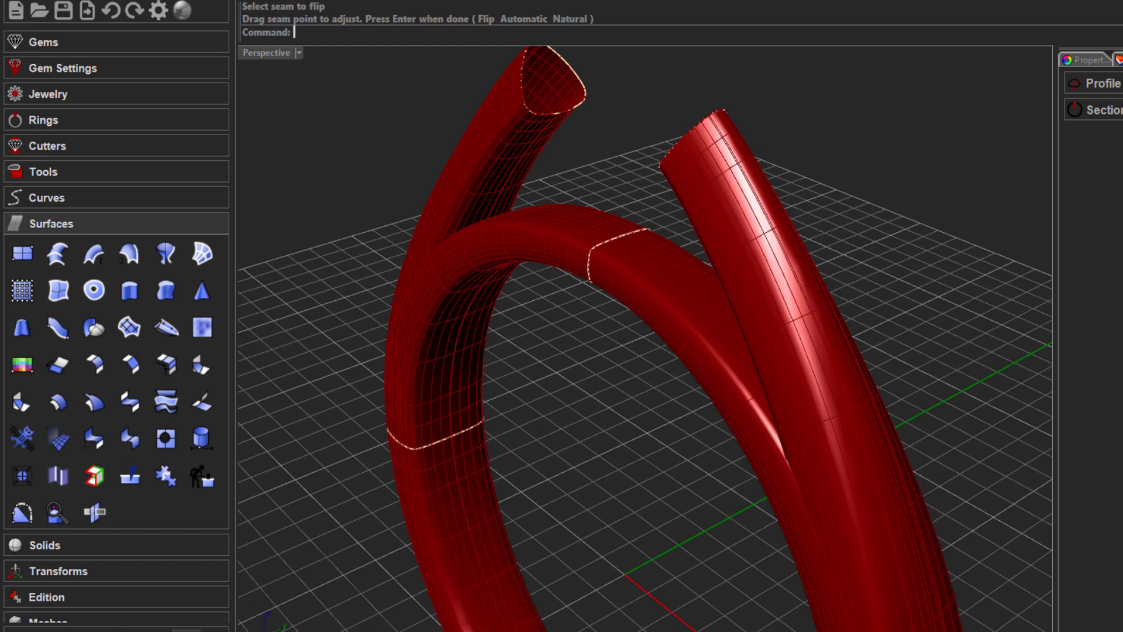
pyautogui.moveTo(628, 417); pyautogui.dragTo(577, 308, button='right')
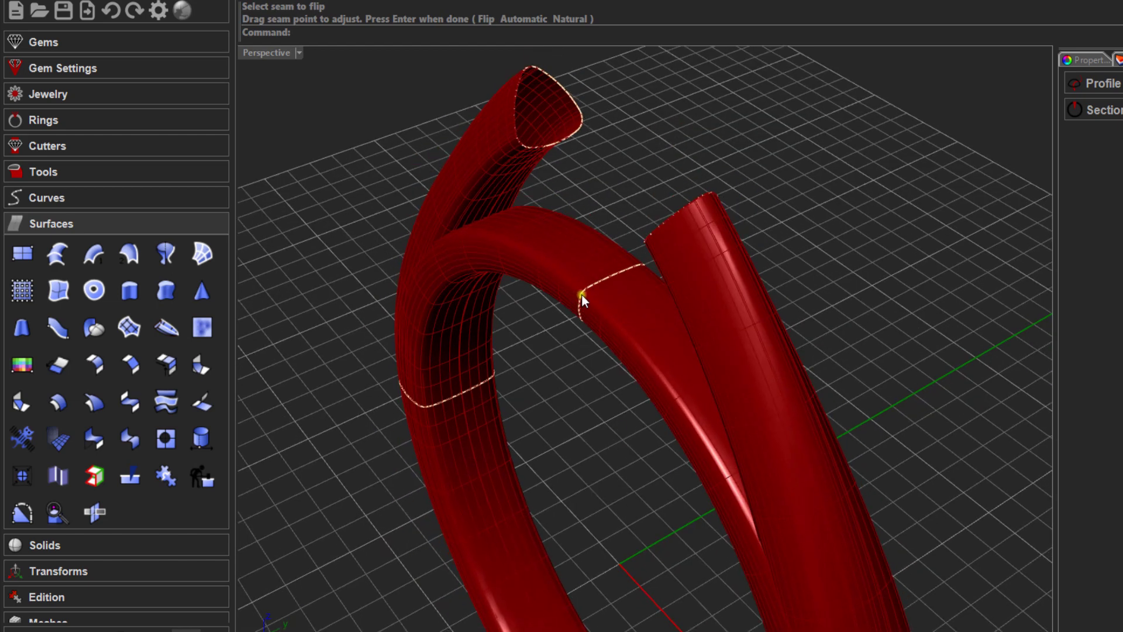
pyautogui.click(578, 293)
pyautogui.click(619, 333)
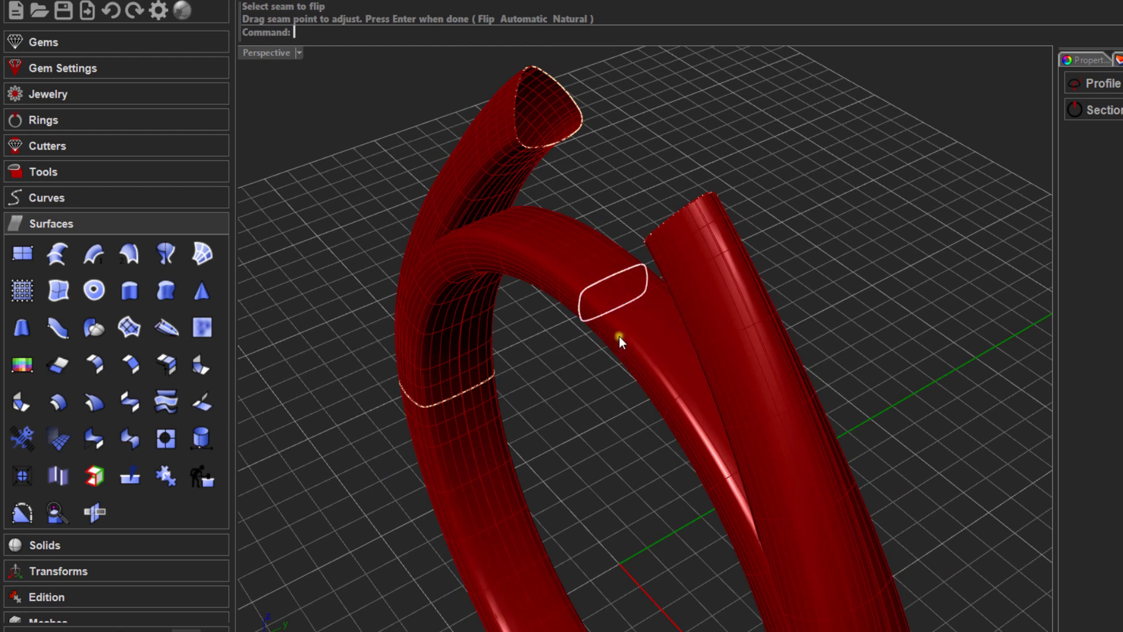
pyautogui.scroll(3, 606, 318)
pyautogui.moveTo(606, 318); pyautogui.dragTo(562, 296)
pyautogui.moveTo(547, 306); pyautogui.dragTo(511, 248, button='right')
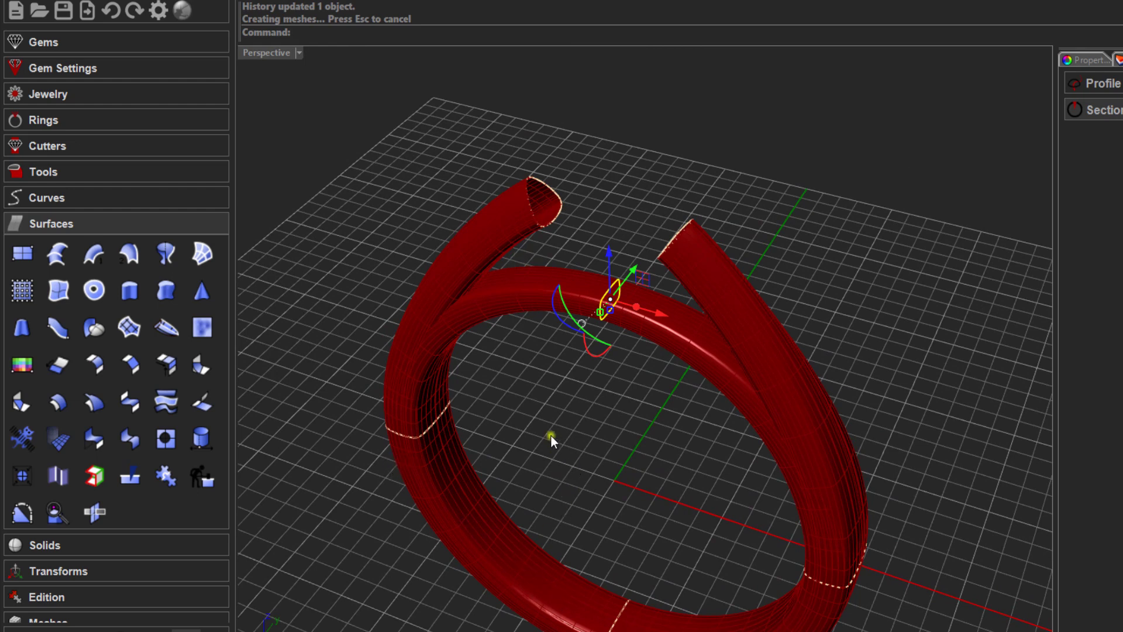
pyautogui.press('Escape')
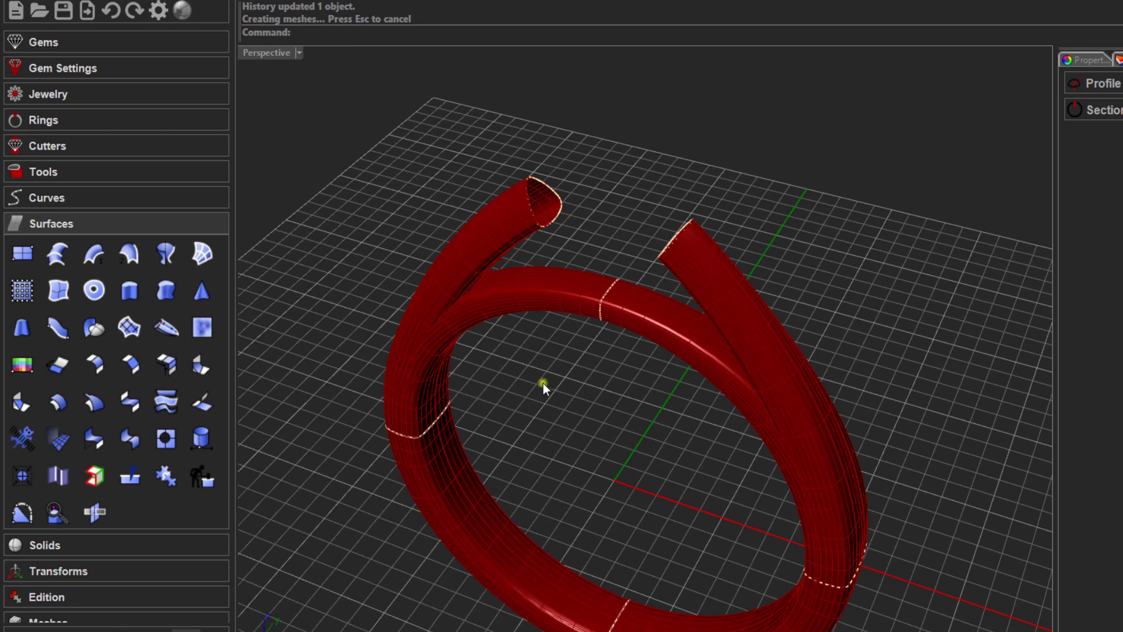
# Step: Cap the open ends of the swept inner arc surface
pyautogui.click(540, 291)
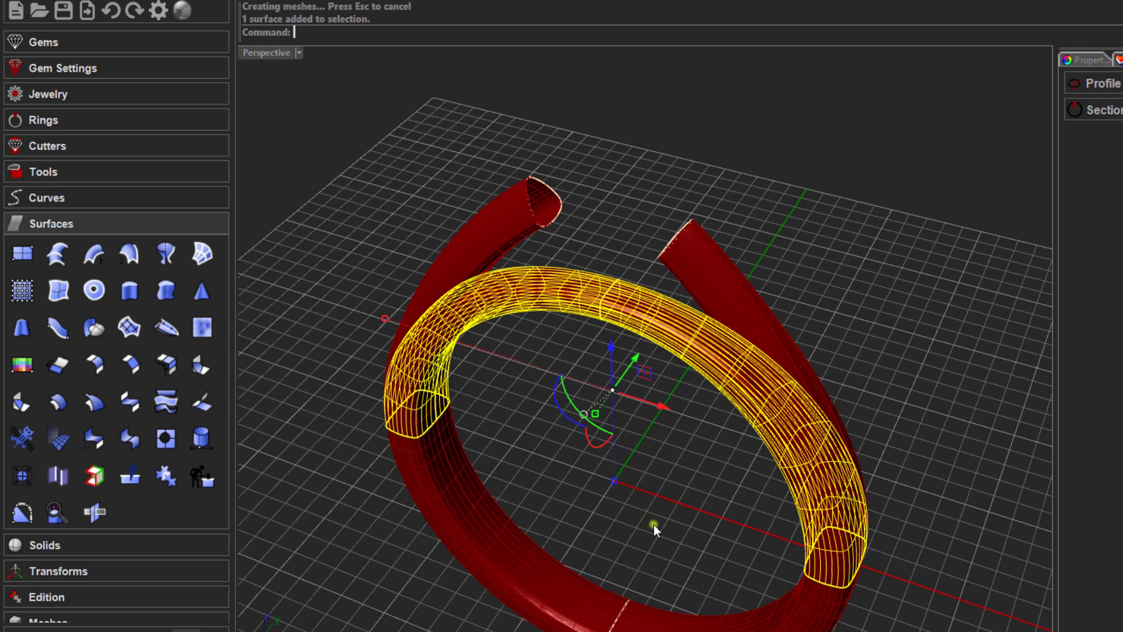
pyautogui.write('Cap')
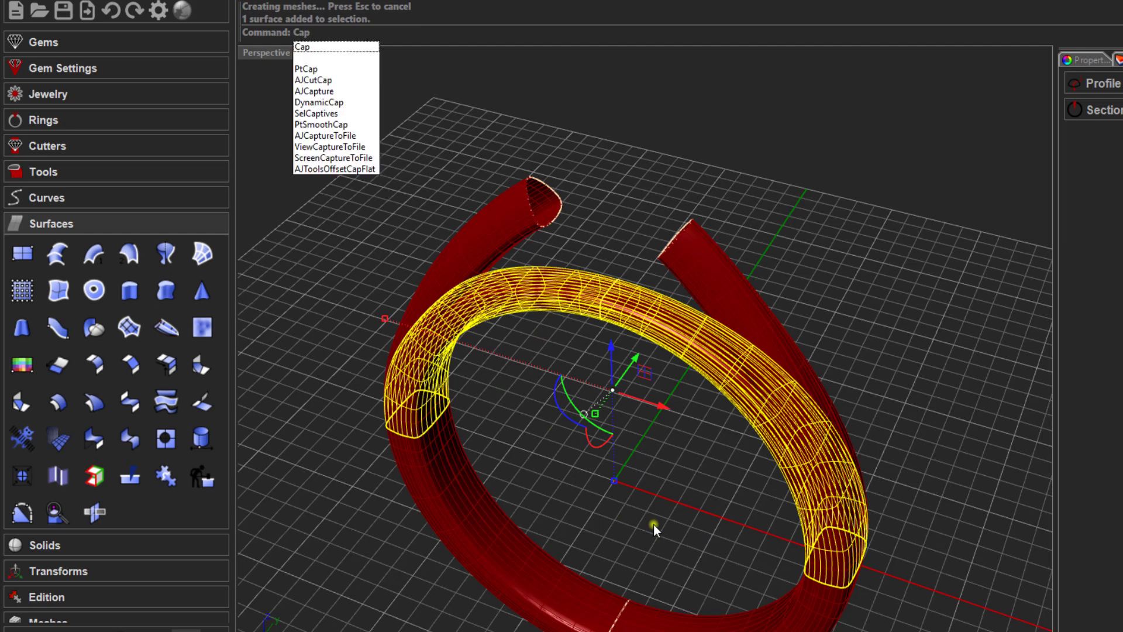
pyautogui.press('Return')
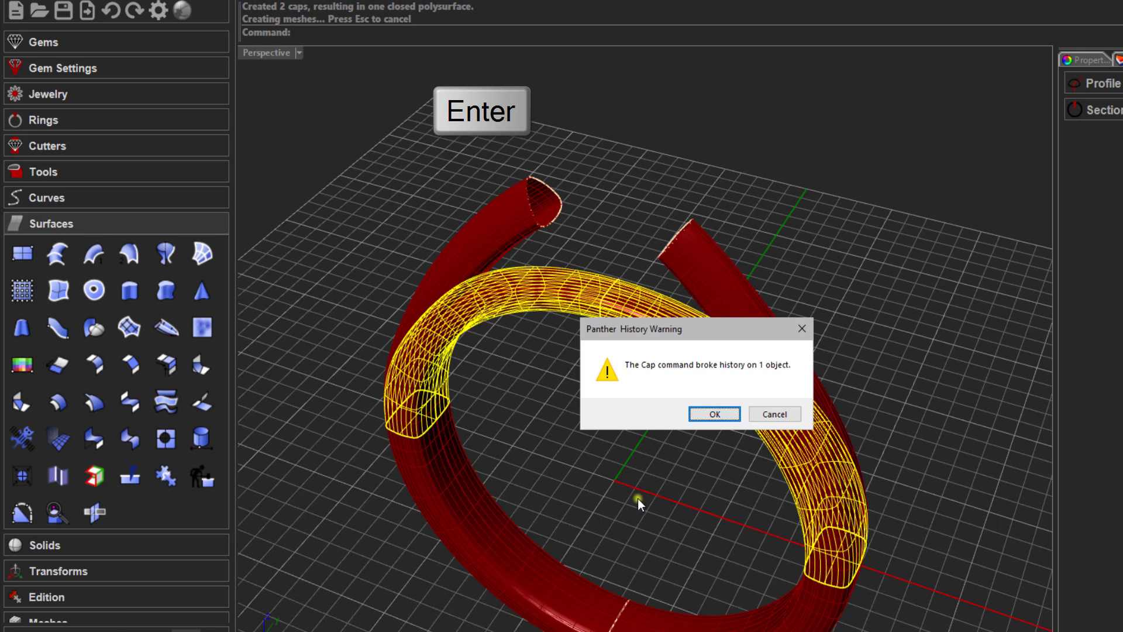
# Step: Accept the history break for the capped inner arc and clear the selection
pyautogui.click(713, 417)
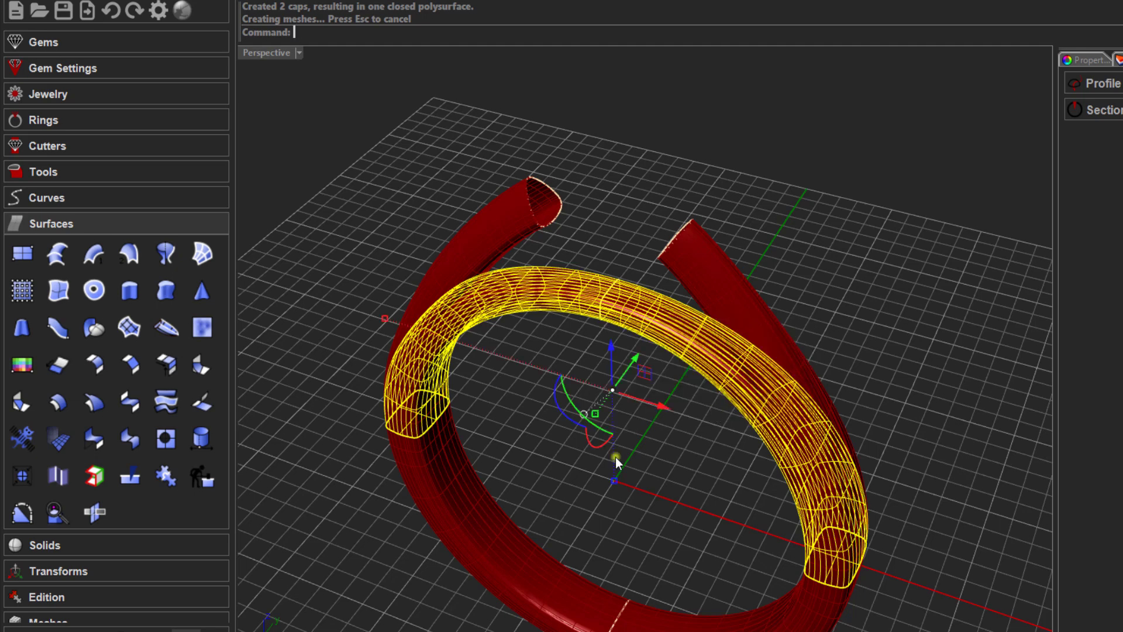
pyautogui.click(559, 462)
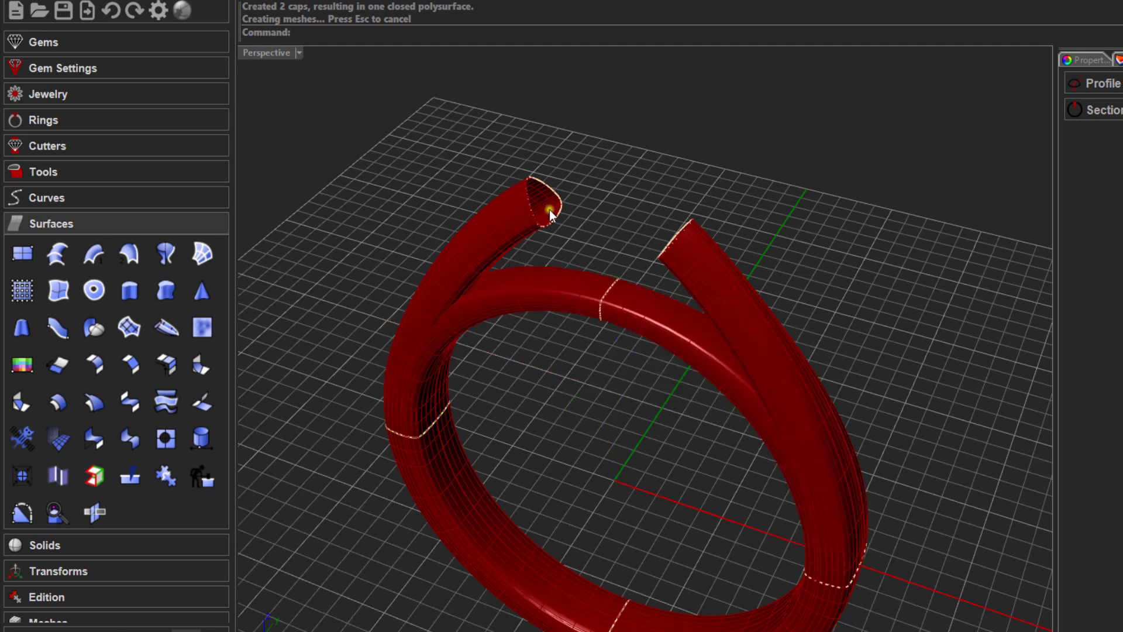
# Step: Add a Smooth Cap with a height of 0.60 to the end profile of the ring's open left arm
pyautogui.scroll(3, 549, 209)
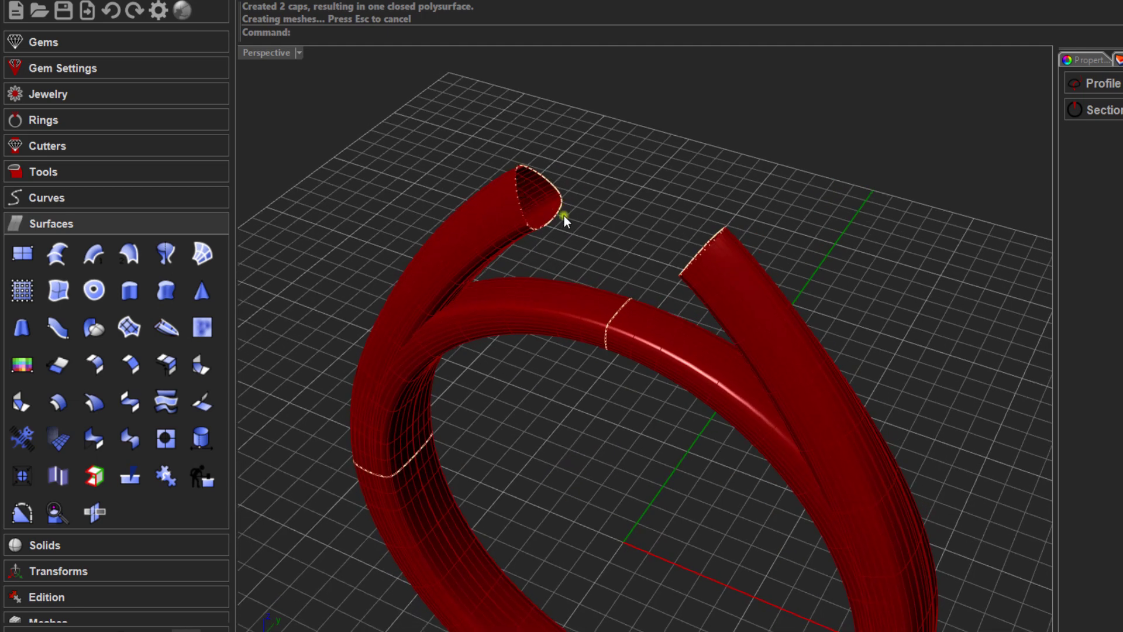
pyautogui.moveTo(574, 231); pyautogui.dragTo(537, 226, button='right')
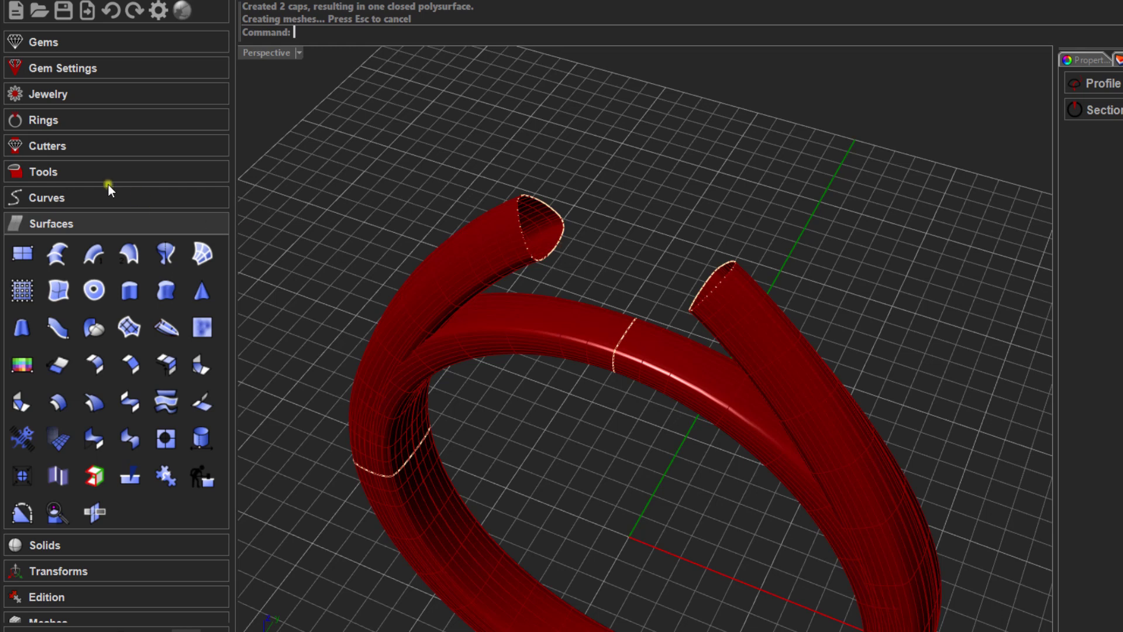
pyautogui.click(15, 174)
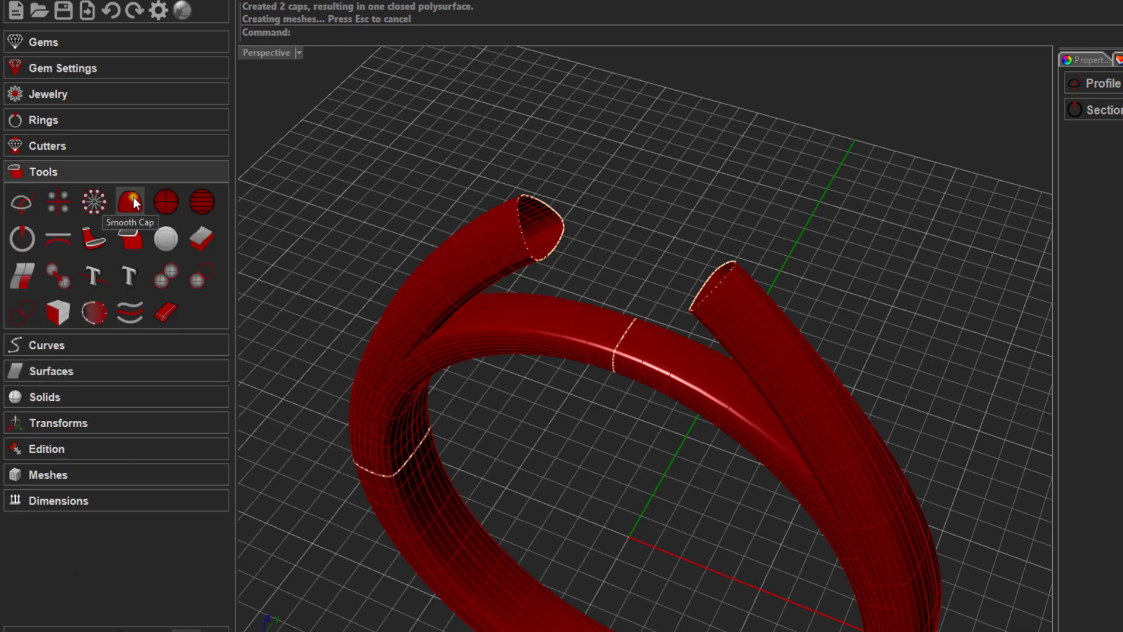
pyautogui.click(545, 203)
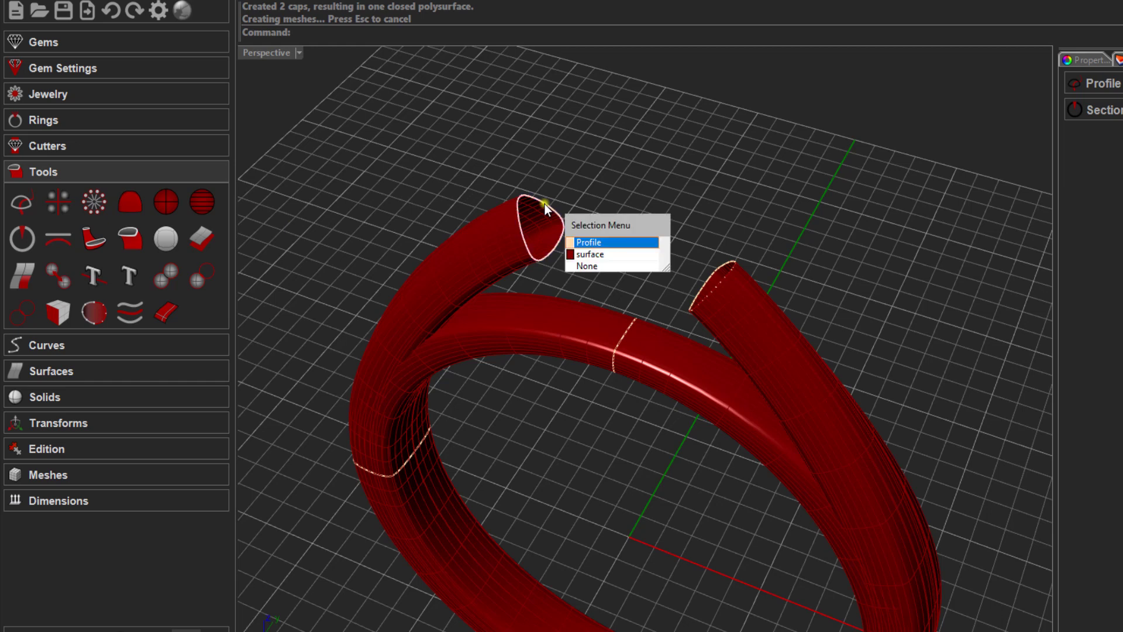
pyautogui.click(588, 242)
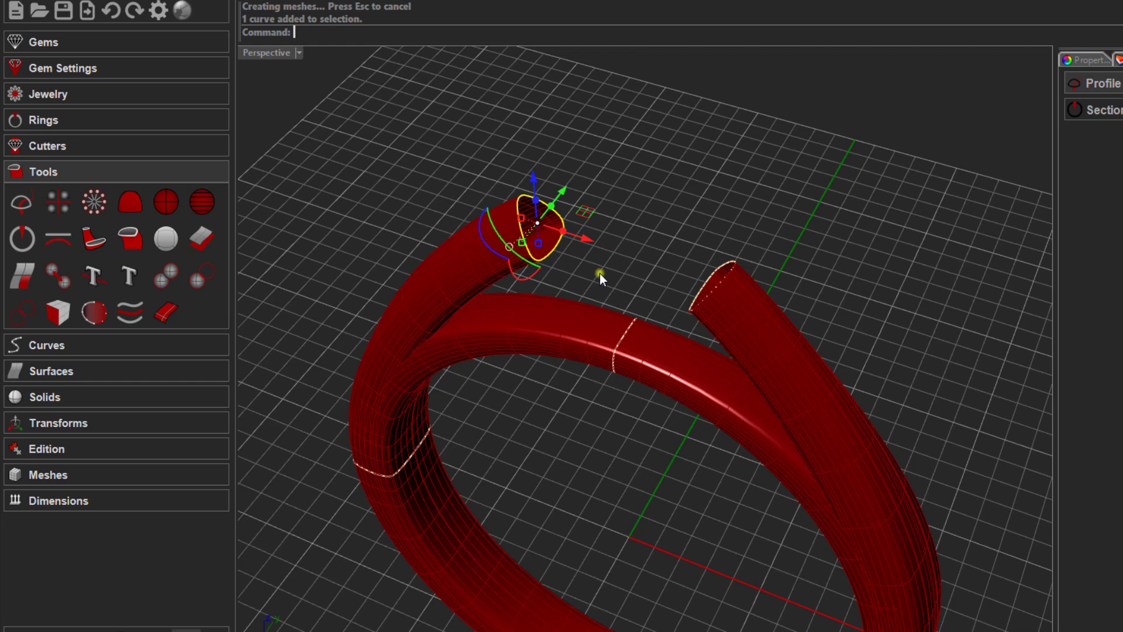
pyautogui.click(130, 202)
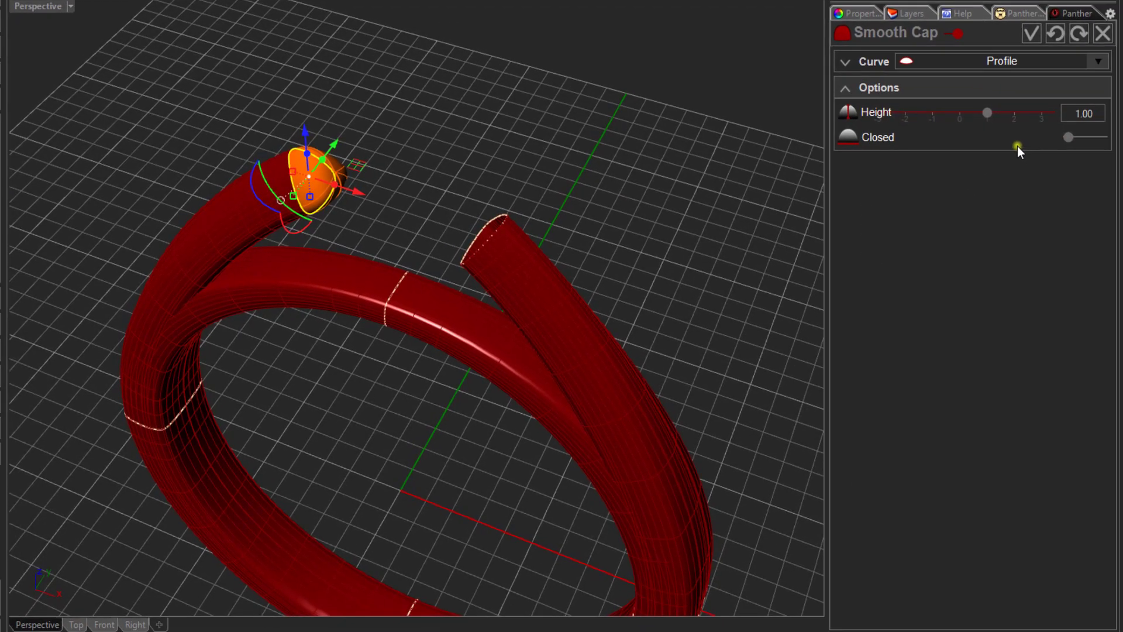
pyautogui.moveTo(988, 113)
pyautogui.mouseDown()
pyautogui.moveTo(1033, 115)
pyautogui.moveTo(976, 117)
pyautogui.mouseUp()
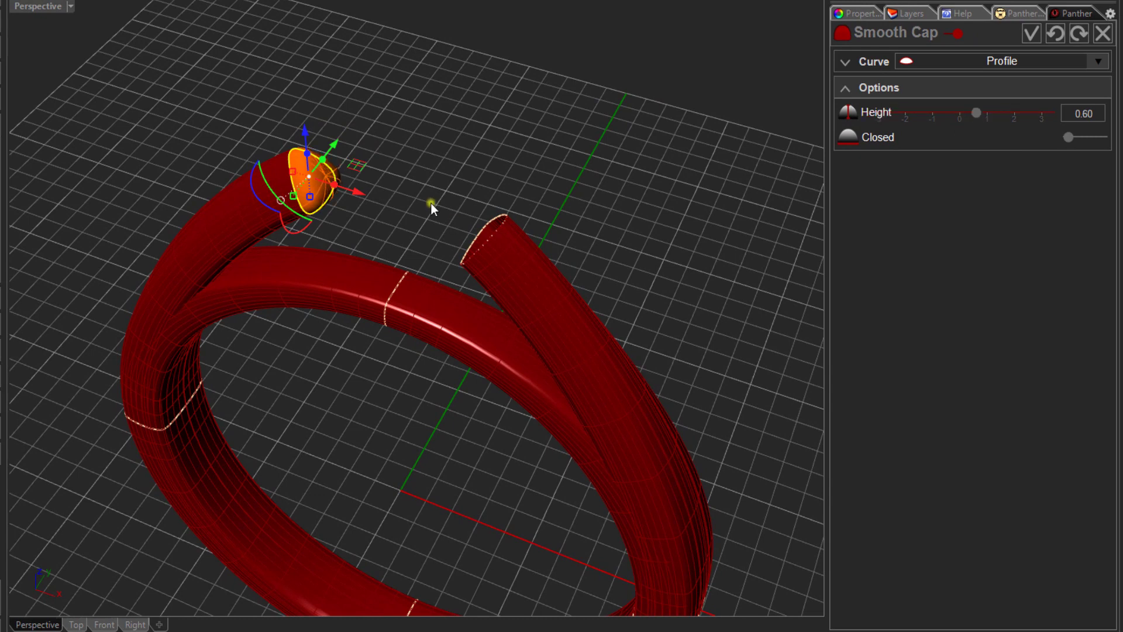
pyautogui.click(1032, 35)
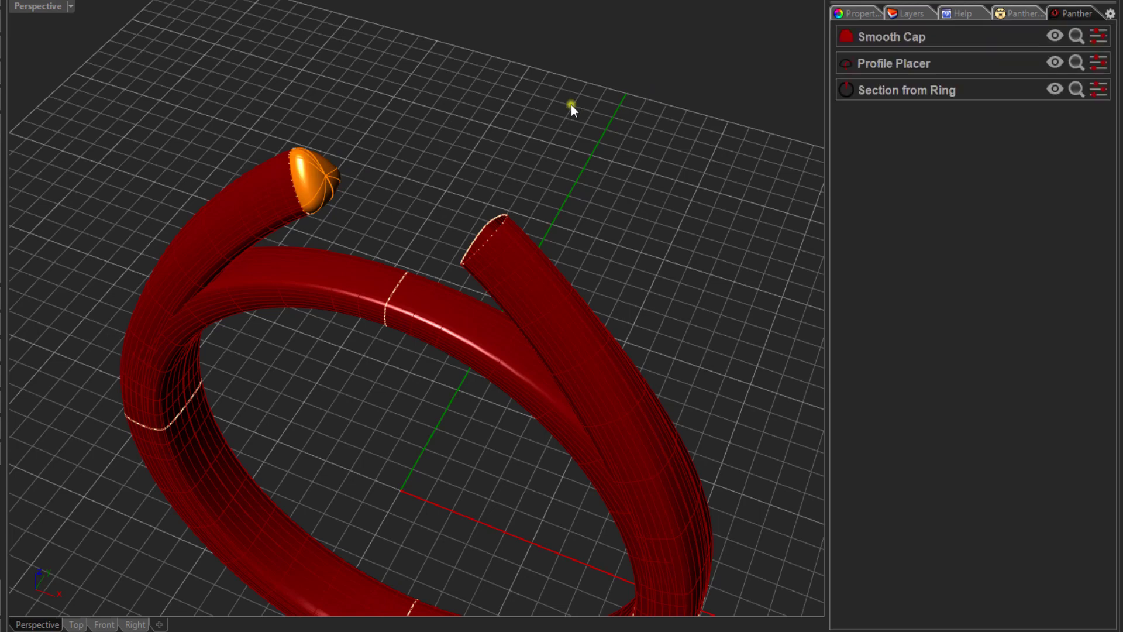
# Step: Add a Smooth Cap with a height of -0.60 to the end profile of the open right arm so it bulges outward
pyautogui.moveTo(564, 128); pyautogui.dragTo(533, 215, button='right')
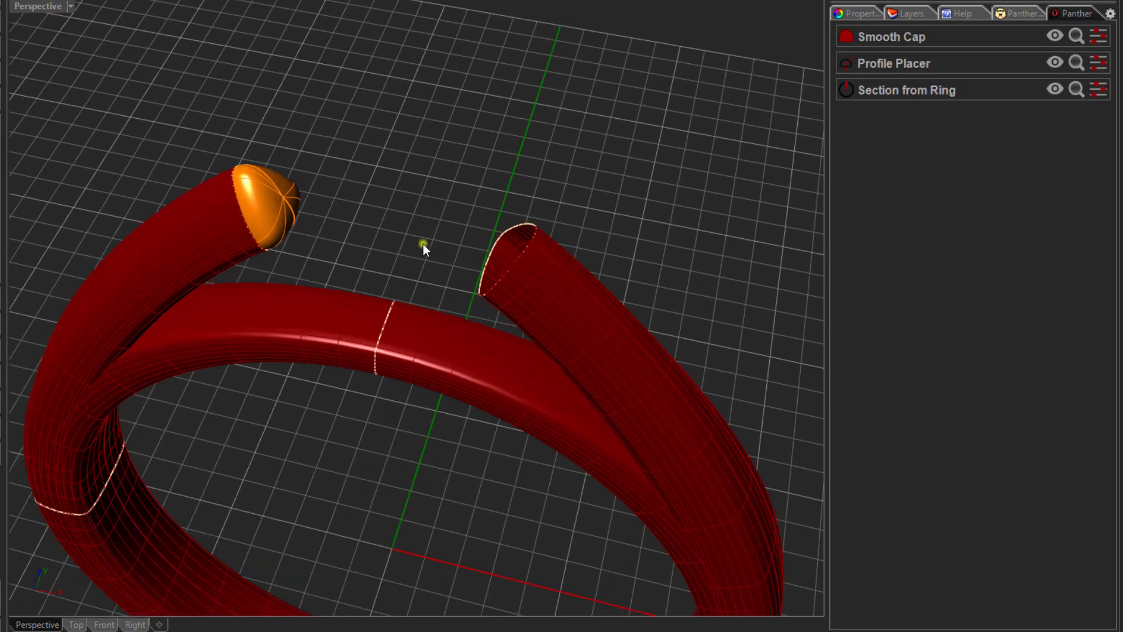
pyautogui.click(502, 234)
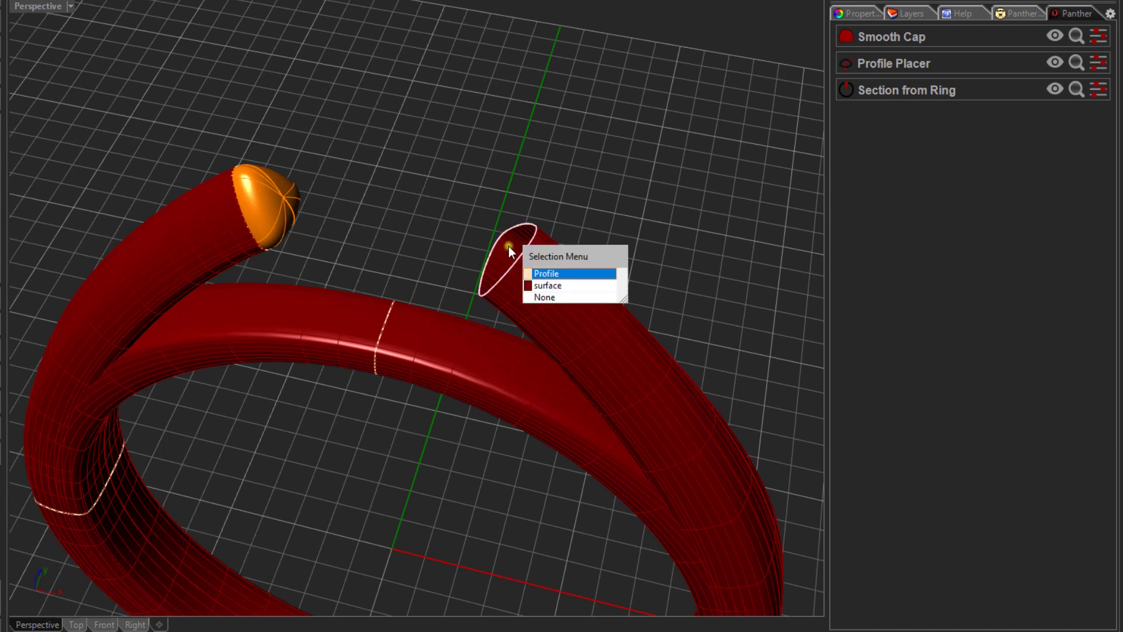
pyautogui.click(535, 274)
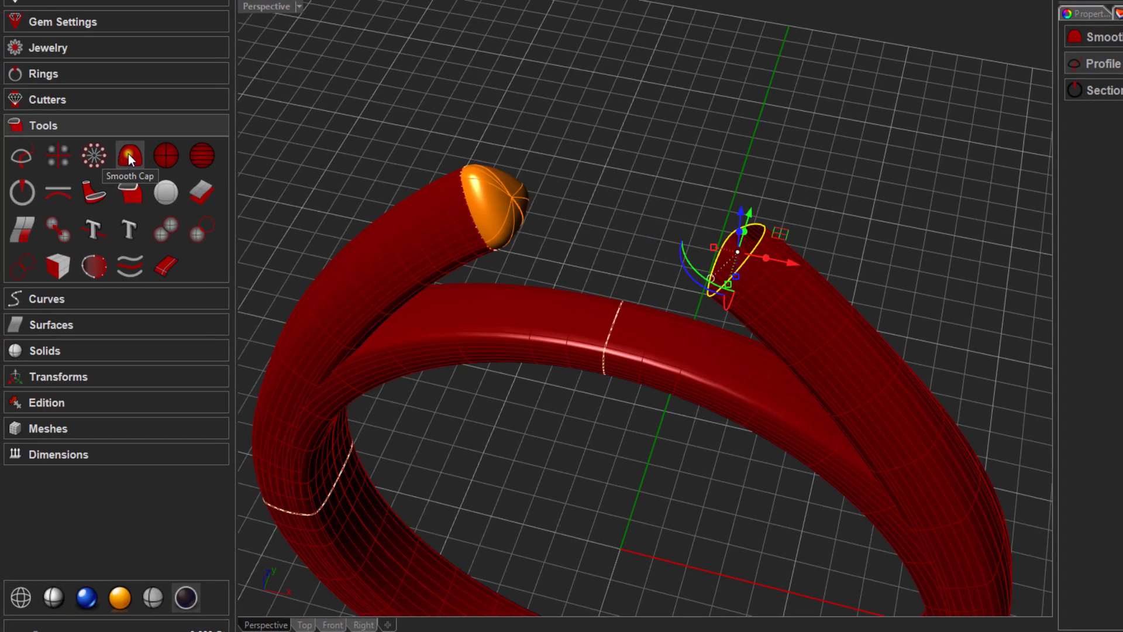
pyautogui.click(129, 153)
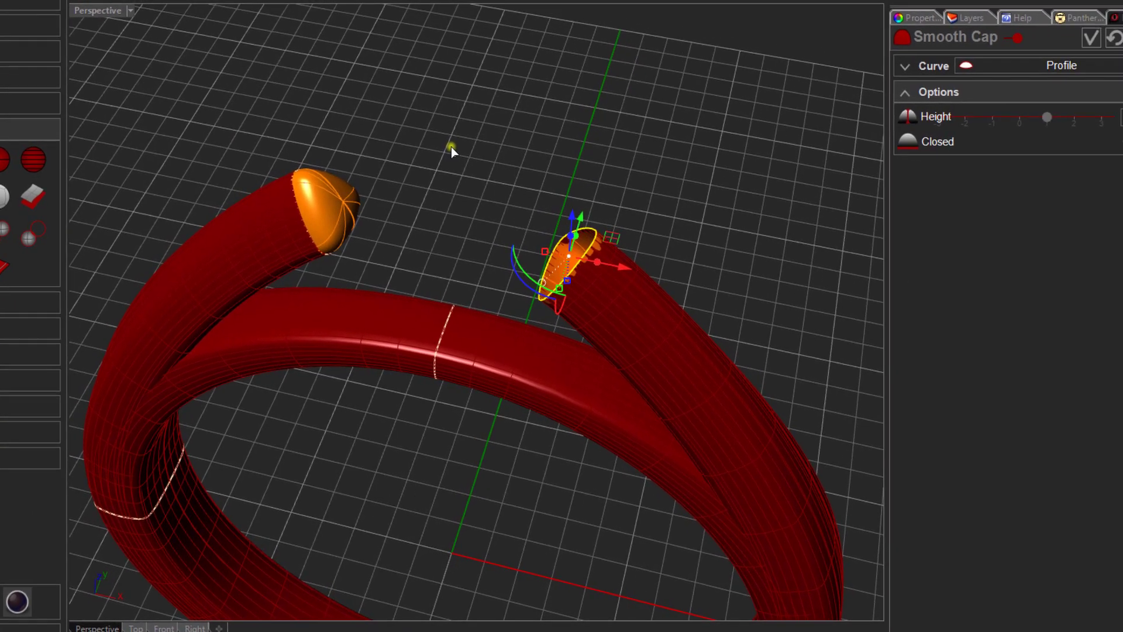
pyautogui.moveTo(389, 149); pyautogui.dragTo(409, 131, button='right')
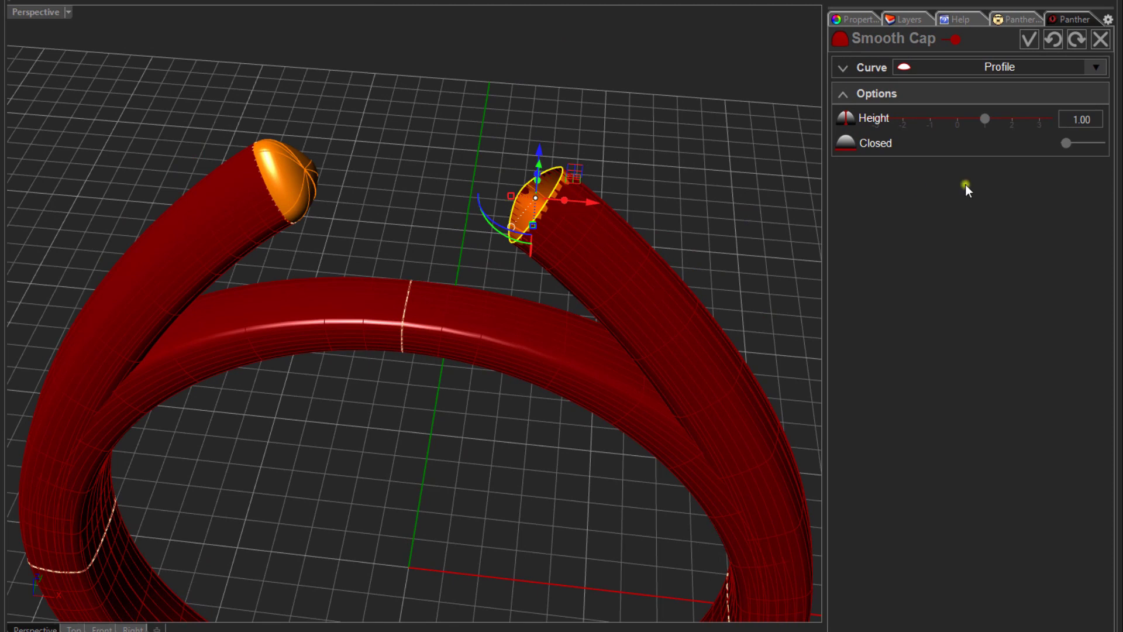
pyautogui.moveTo(983, 121); pyautogui.dragTo(943, 122)
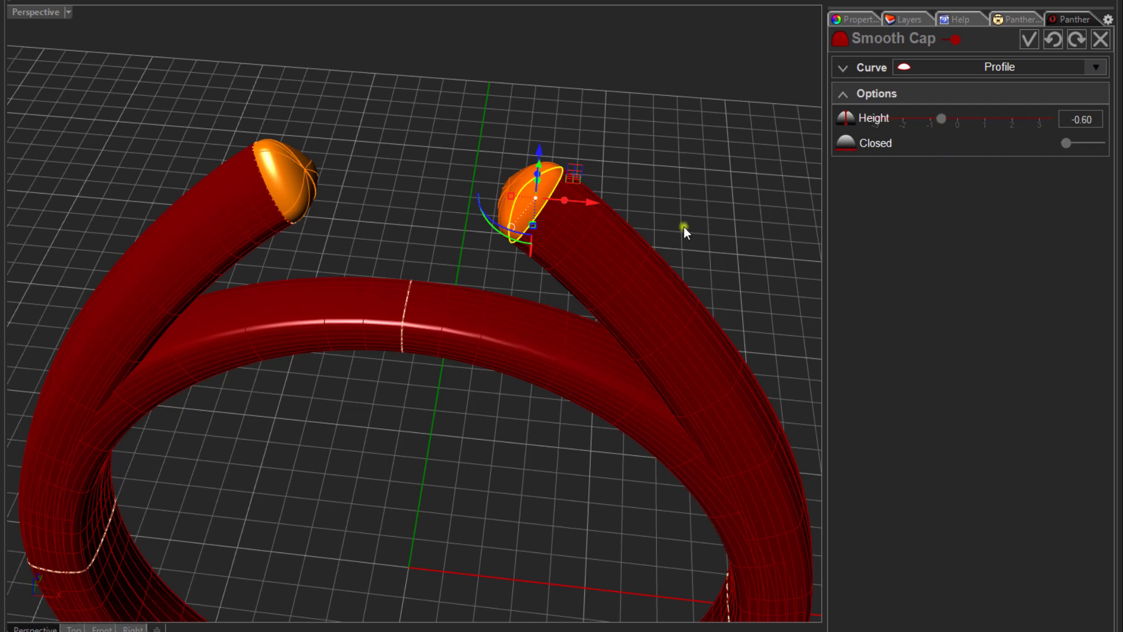
pyautogui.moveTo(942, 116)
pyautogui.mouseDown()
pyautogui.moveTo(977, 125)
pyautogui.moveTo(940, 126)
pyautogui.mouseUp()
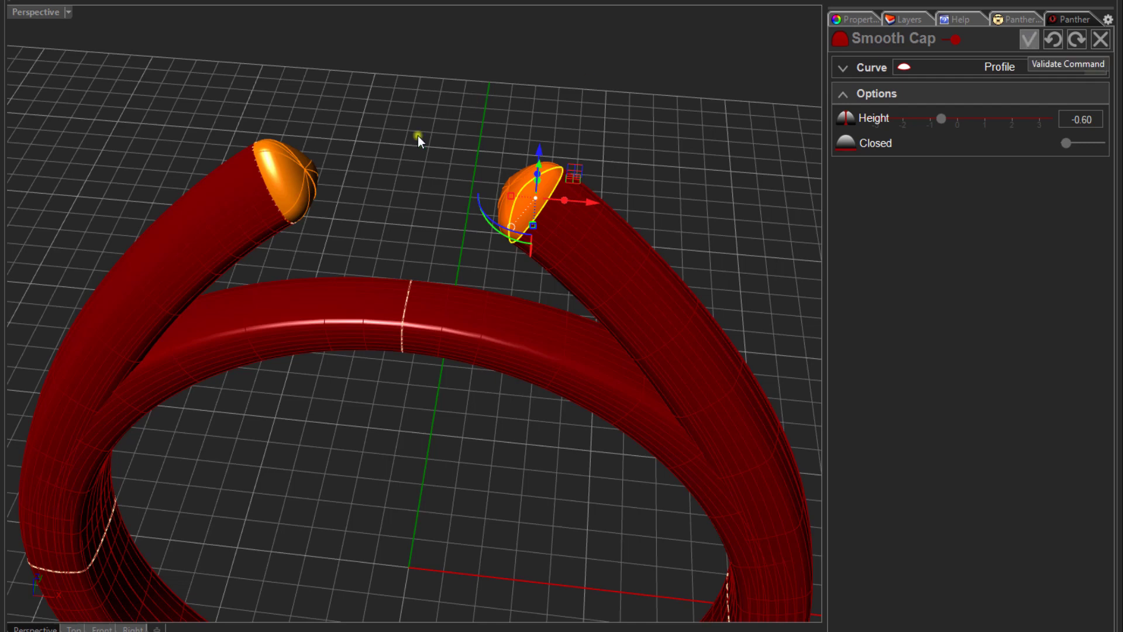
pyautogui.press('Return')
# Step: Join the two smooth caps with the swept outer ring surface, accept the history break and clear the selection
pyautogui.scroll(-3, 367, 136)
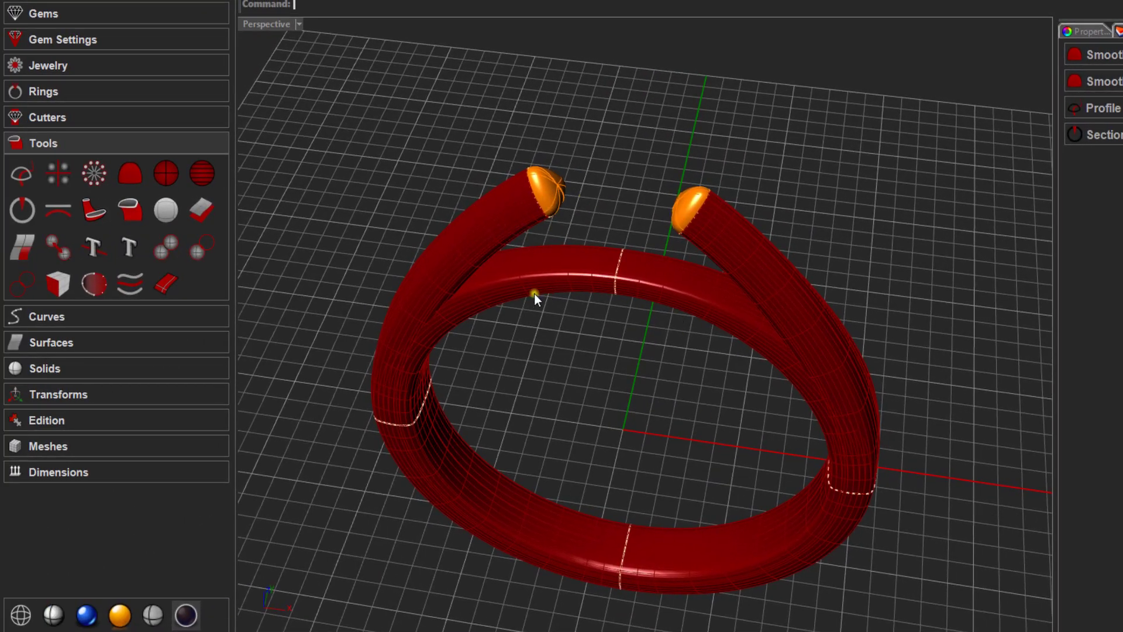
pyautogui.keyDown('shift'); pyautogui.click(546, 194); pyautogui.keyUp('shift')
pyautogui.keyDown('shift'); pyautogui.click(480, 223); pyautogui.keyUp('shift')
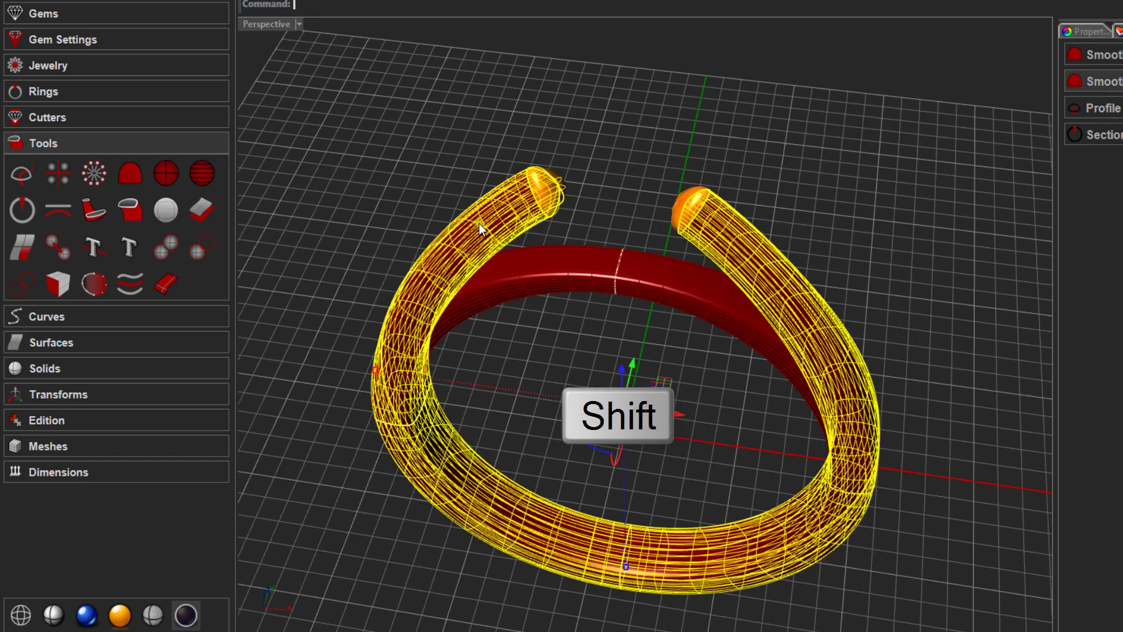
pyautogui.keyDown('shift'); pyautogui.click(679, 206); pyautogui.keyUp('shift')
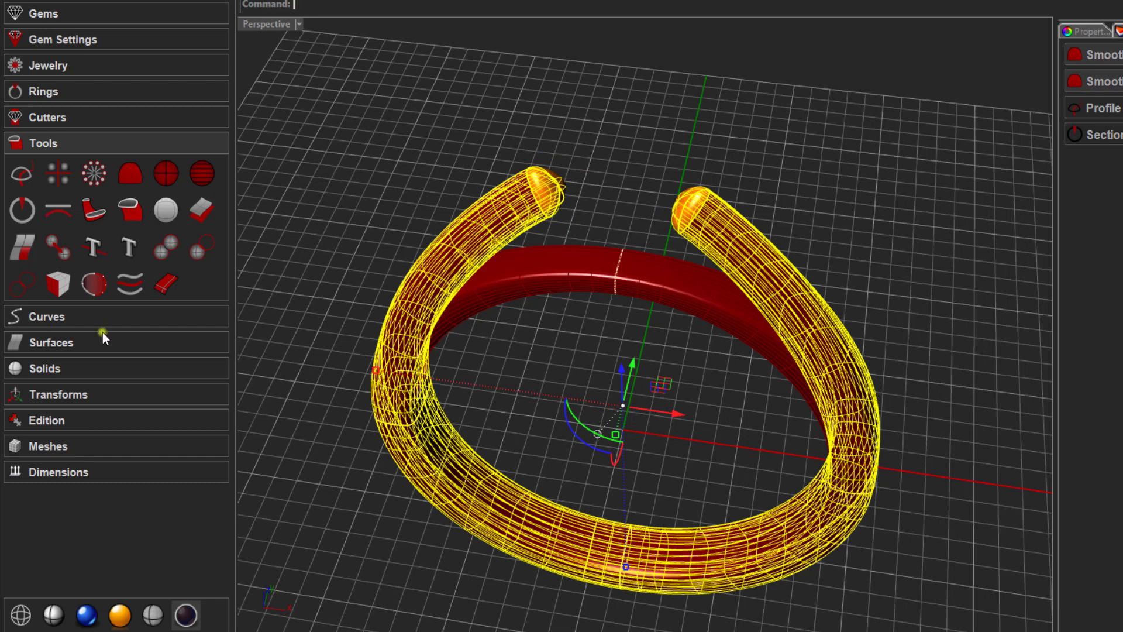
pyautogui.click(15, 422)
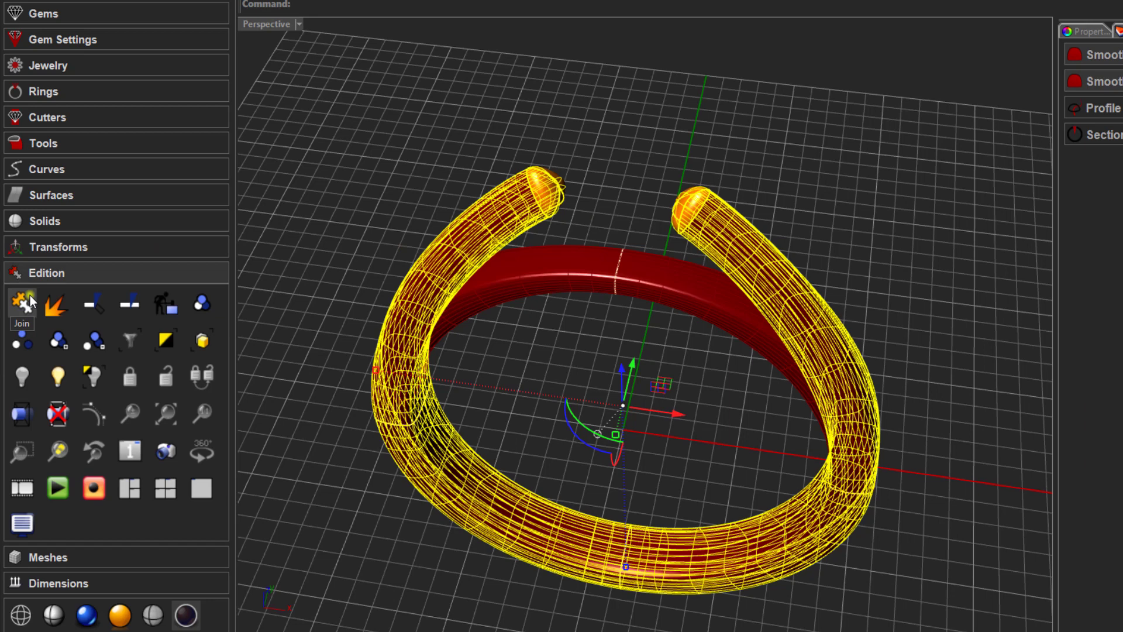
pyautogui.click(29, 302)
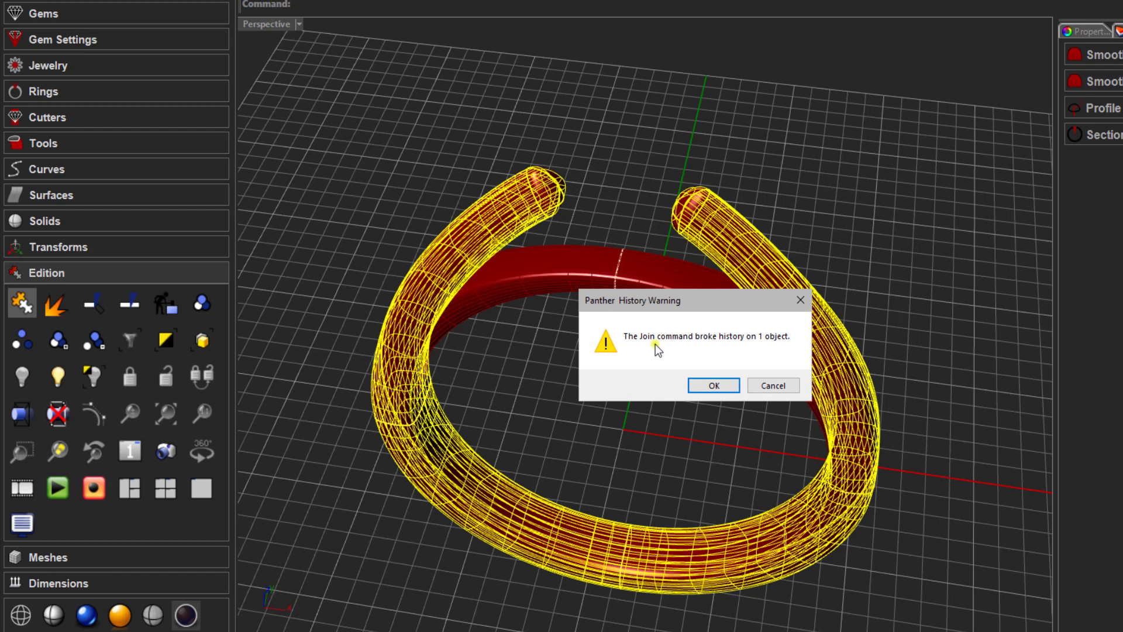
pyautogui.click(716, 386)
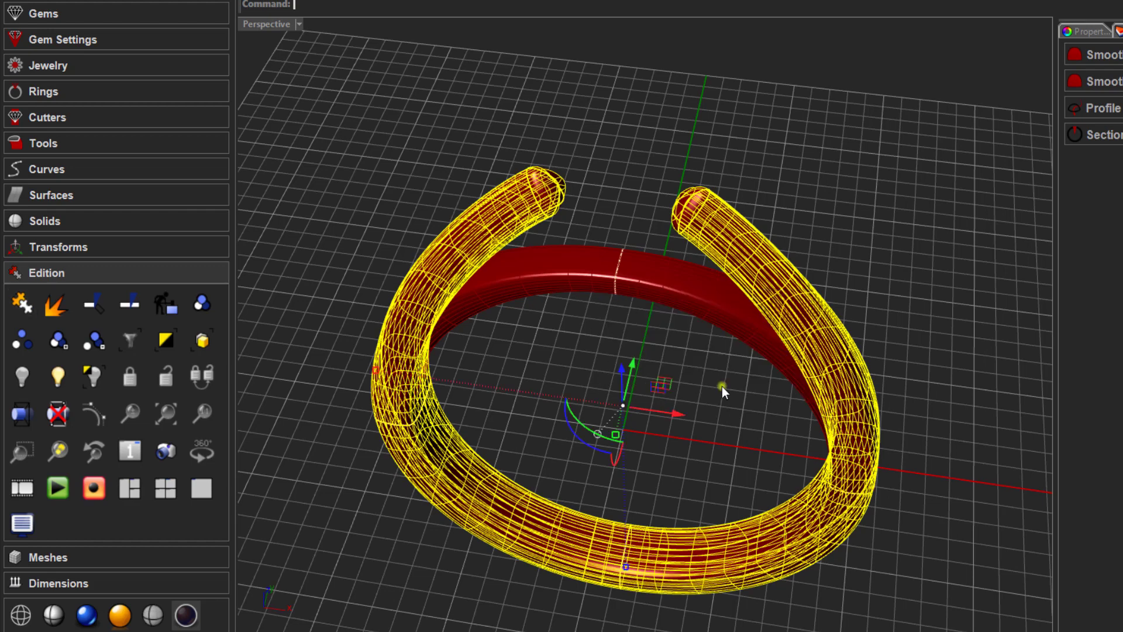
pyautogui.click(526, 347)
# Step: Show the ring in the polished metal display mode and examine its capped ends and overall shape
pyautogui.moveTo(527, 348); pyautogui.dragTo(466, 328, button='right')
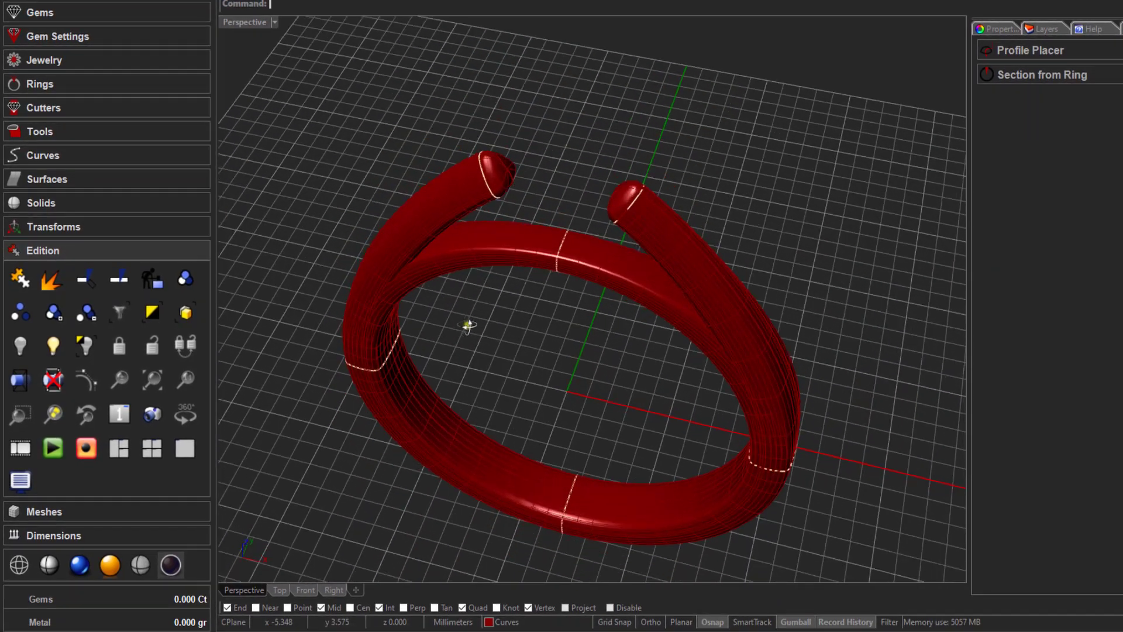
pyautogui.click(171, 565)
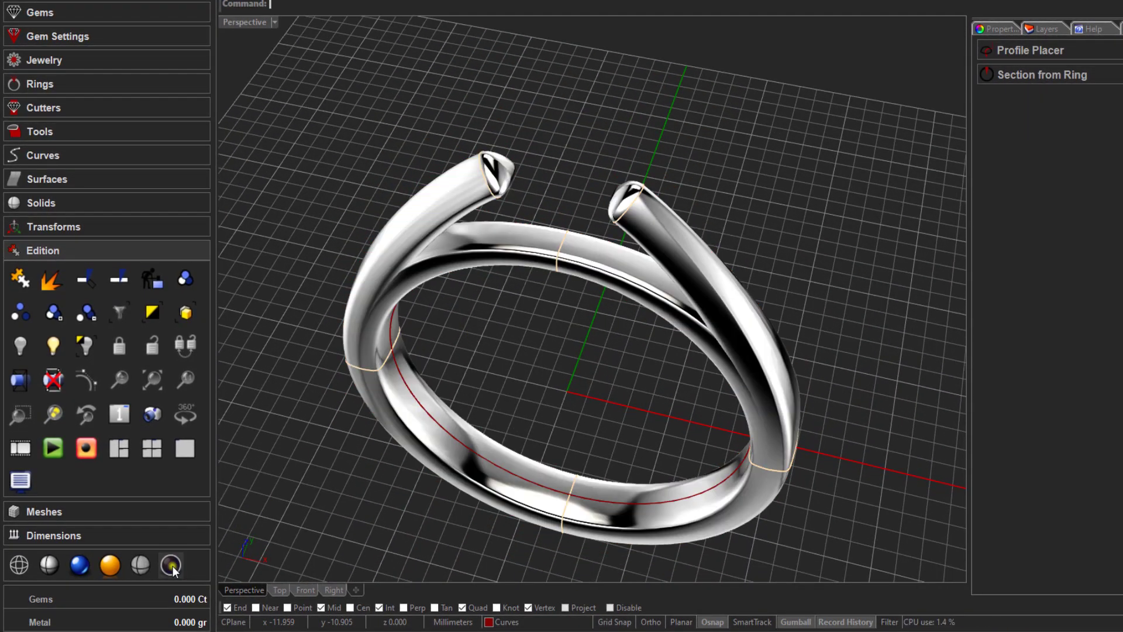
pyautogui.moveTo(447, 432); pyautogui.dragTo(456, 397, button='right')
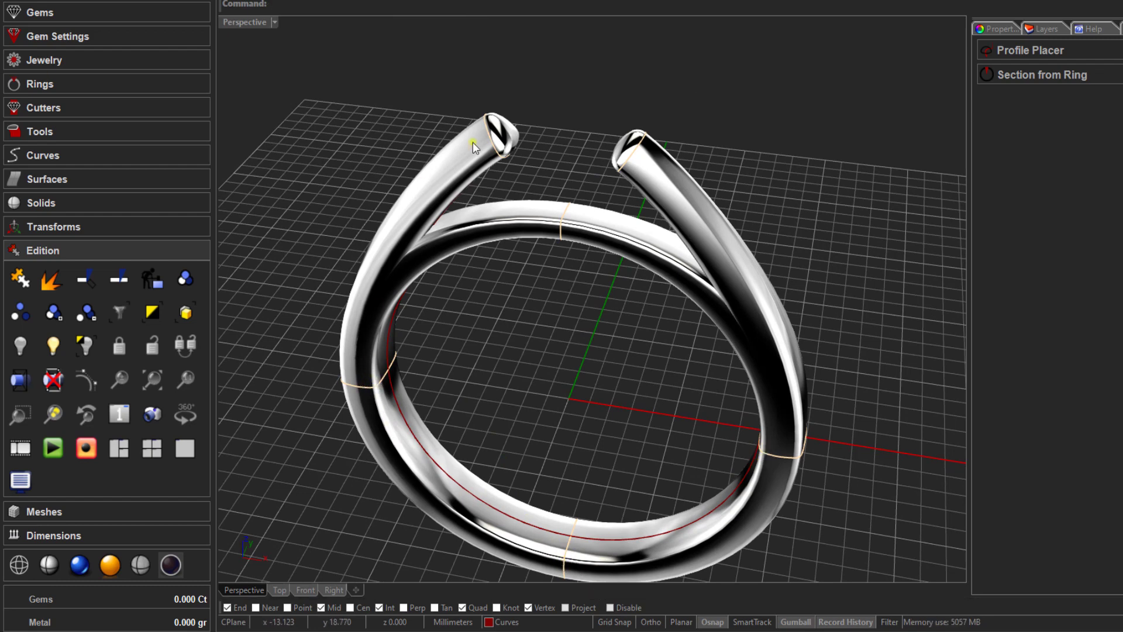
pyautogui.moveTo(503, 132); pyautogui.dragTo(565, 182, button='right')
pyautogui.scroll(-3, 506, 165)
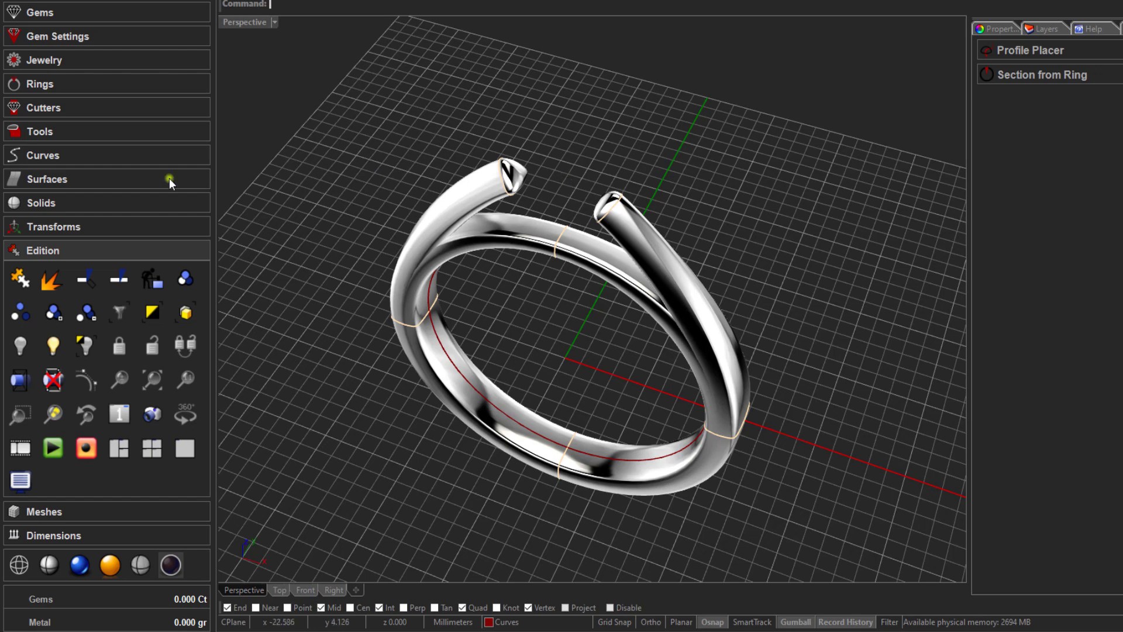
# Step: Open the set of ring-building tools that contains Shank
pyautogui.click(62, 86)
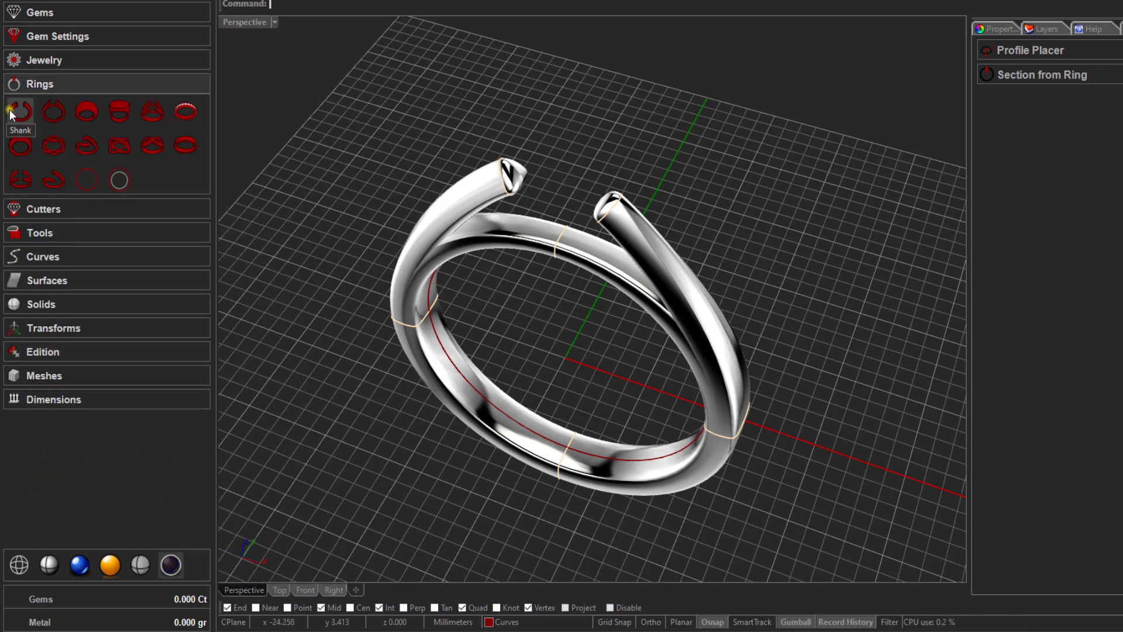